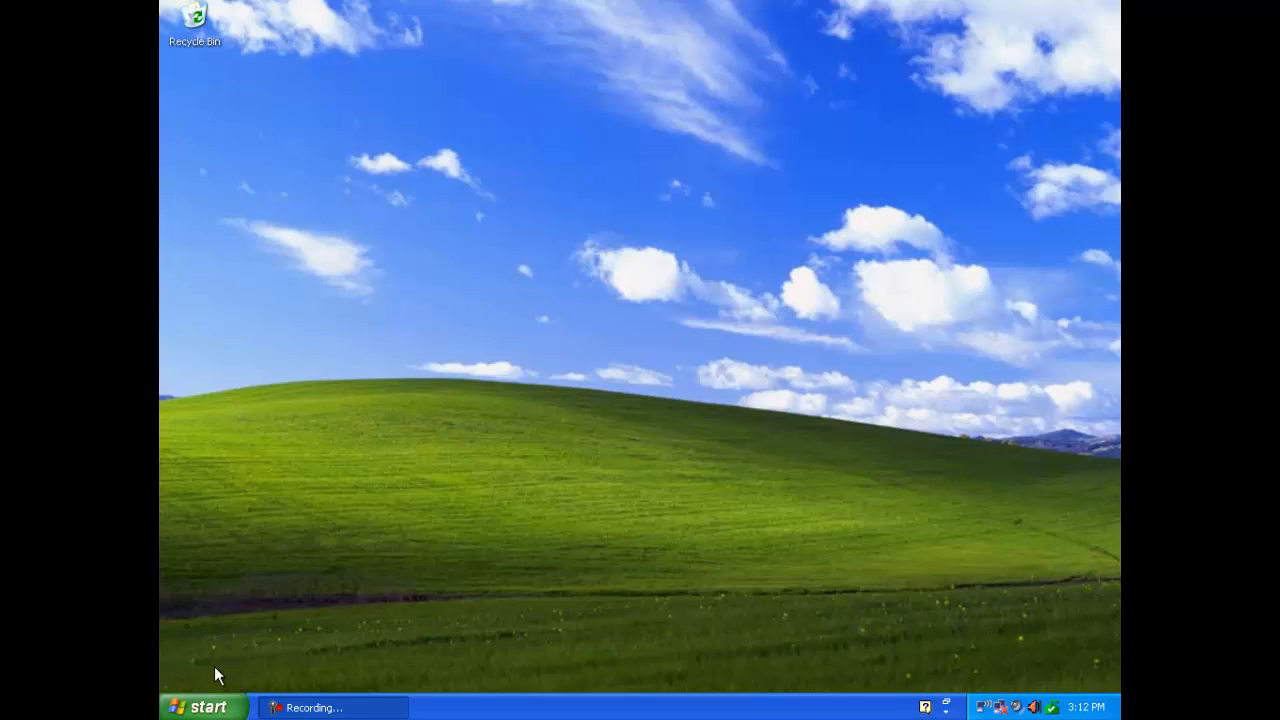
# Open Device Manager through the Control Panel's Performance and Maintenance category and the System hardware properties
pyautogui.click(209, 706)
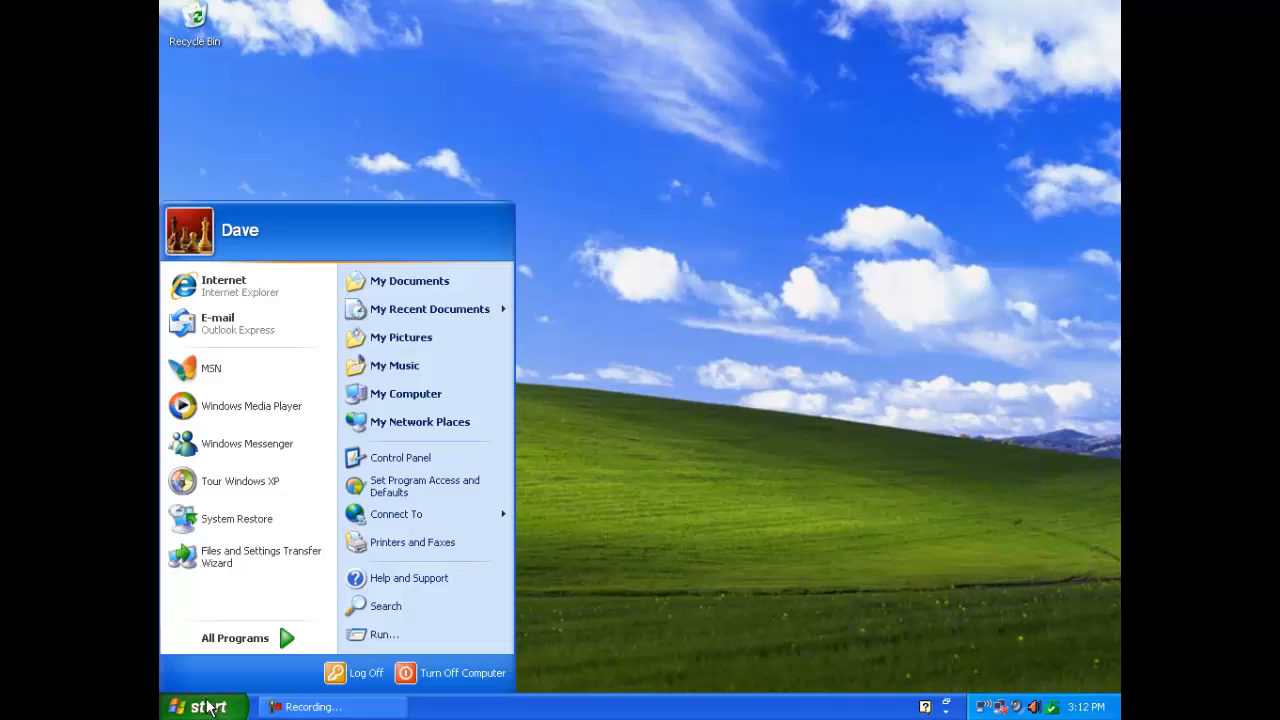
pyautogui.click(386, 459)
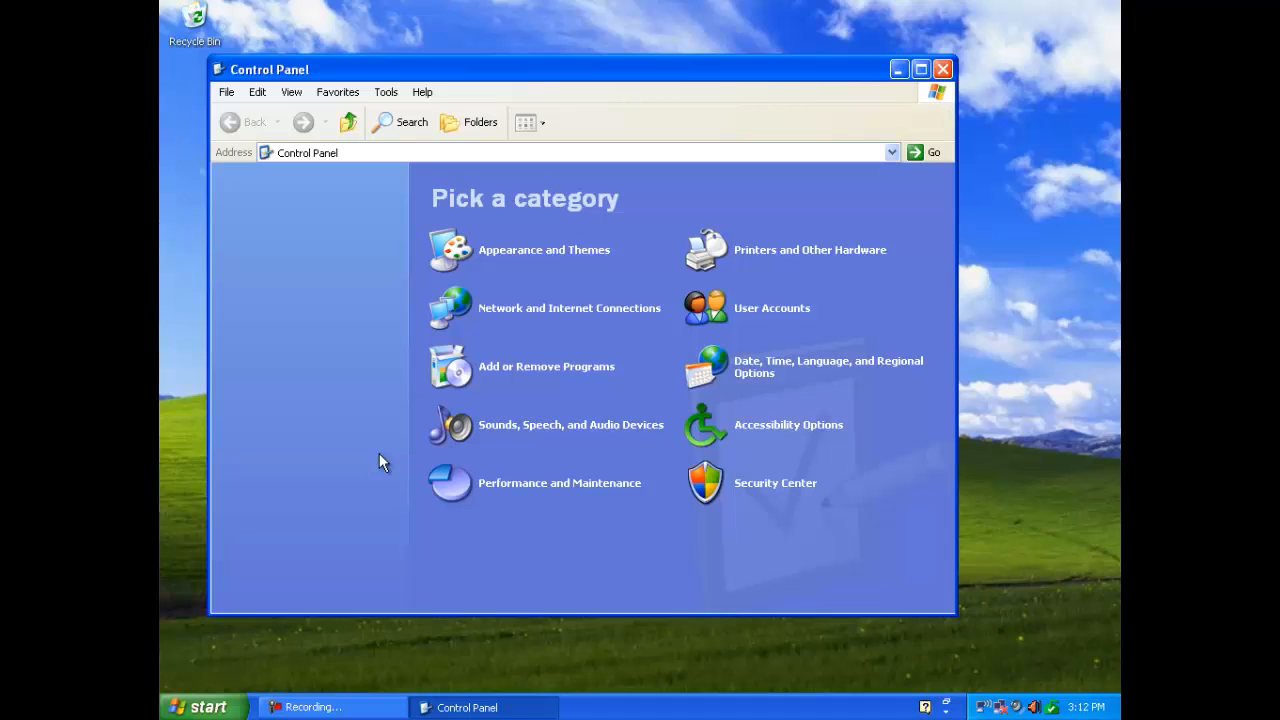
pyautogui.click(565, 485)
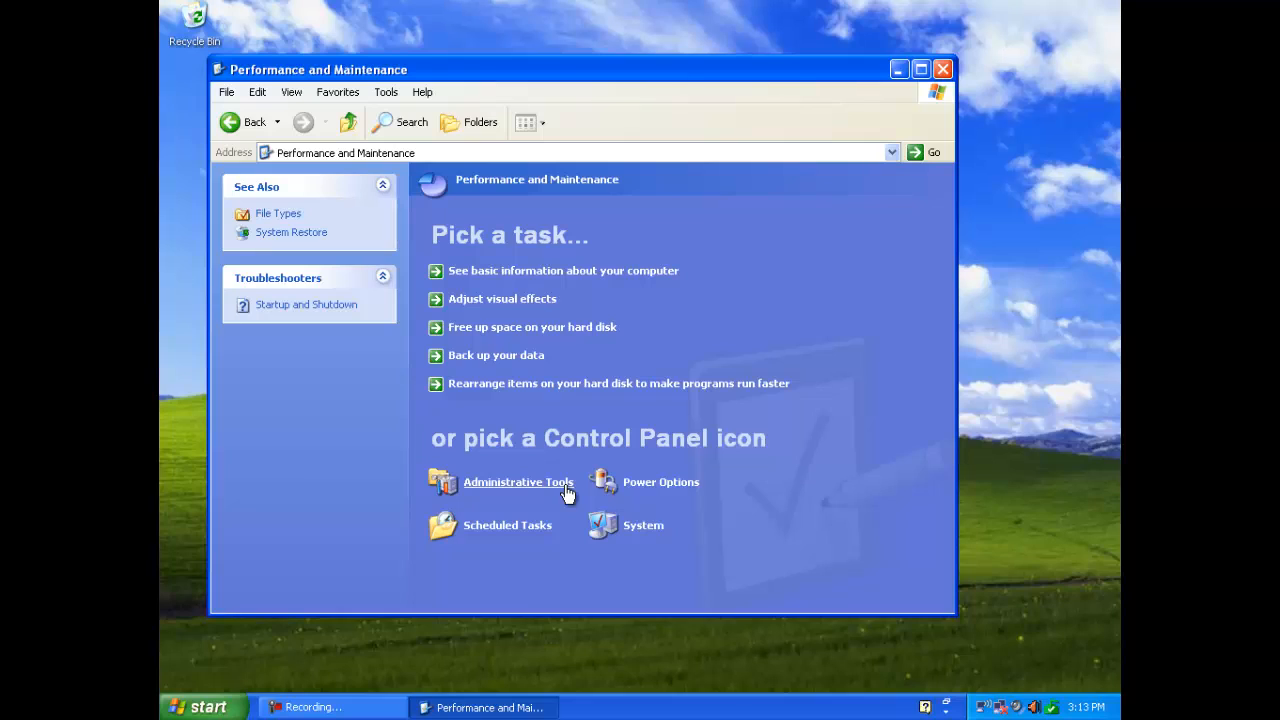
pyautogui.click(634, 527)
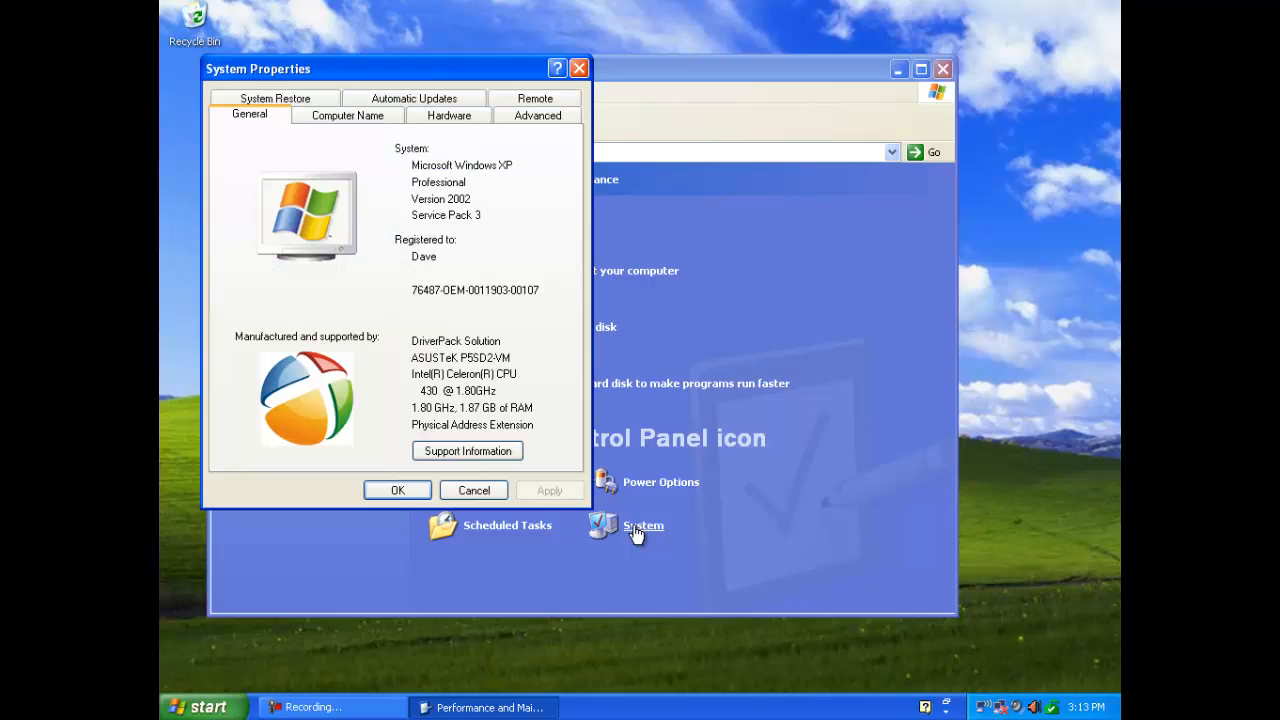
pyautogui.click(449, 117)
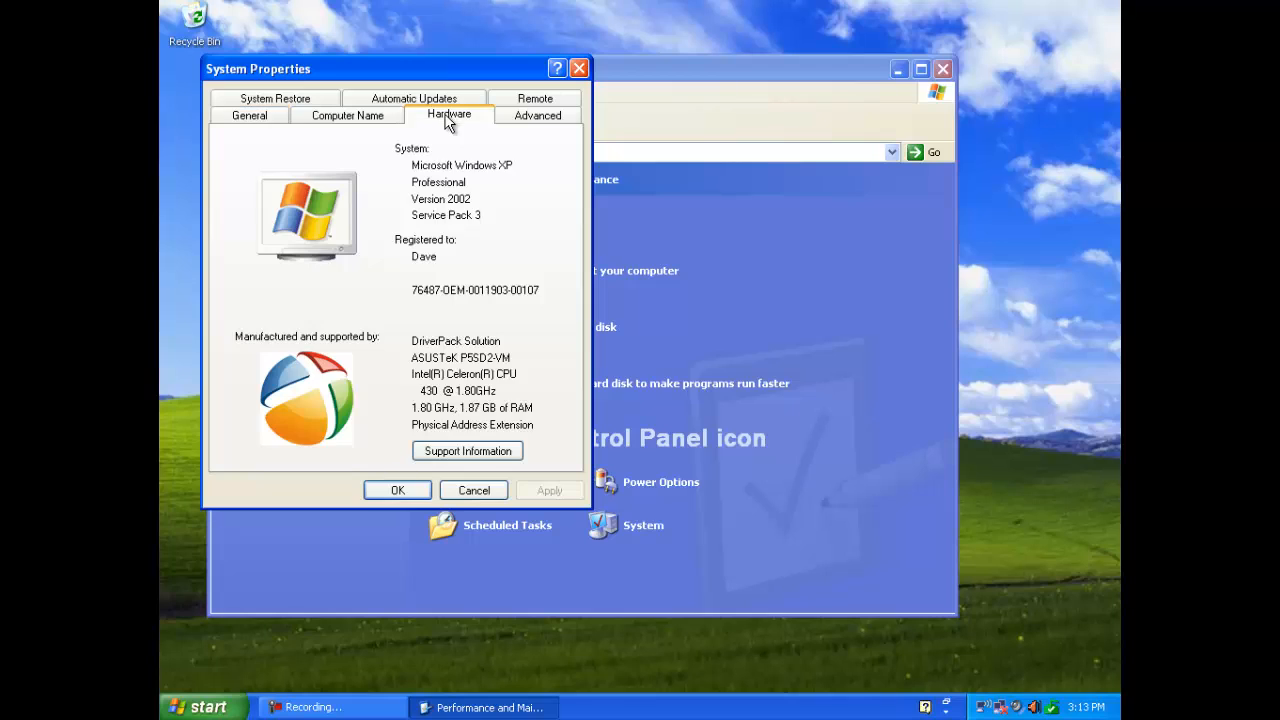
pyautogui.click(488, 217)
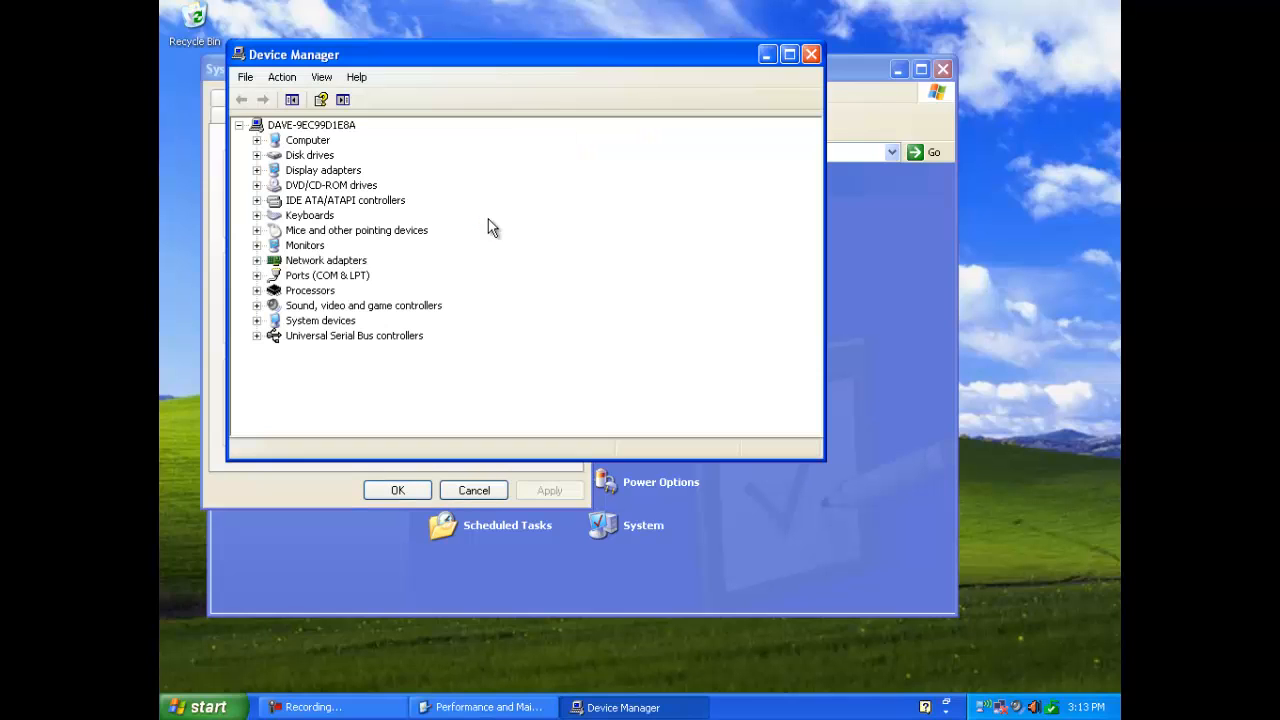
# Close Device Manager, System Properties and the Performance and Maintenance window
pyautogui.click(811, 55)
pyautogui.click(574, 63)
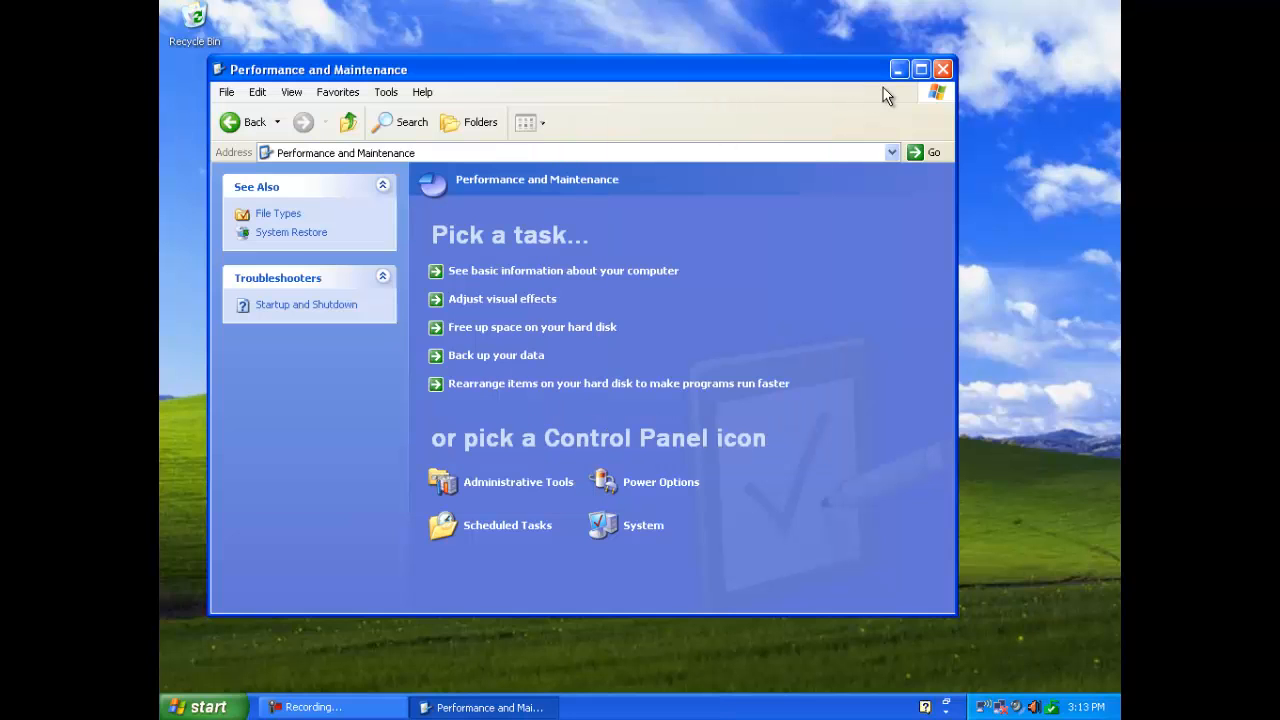
pyautogui.click(938, 68)
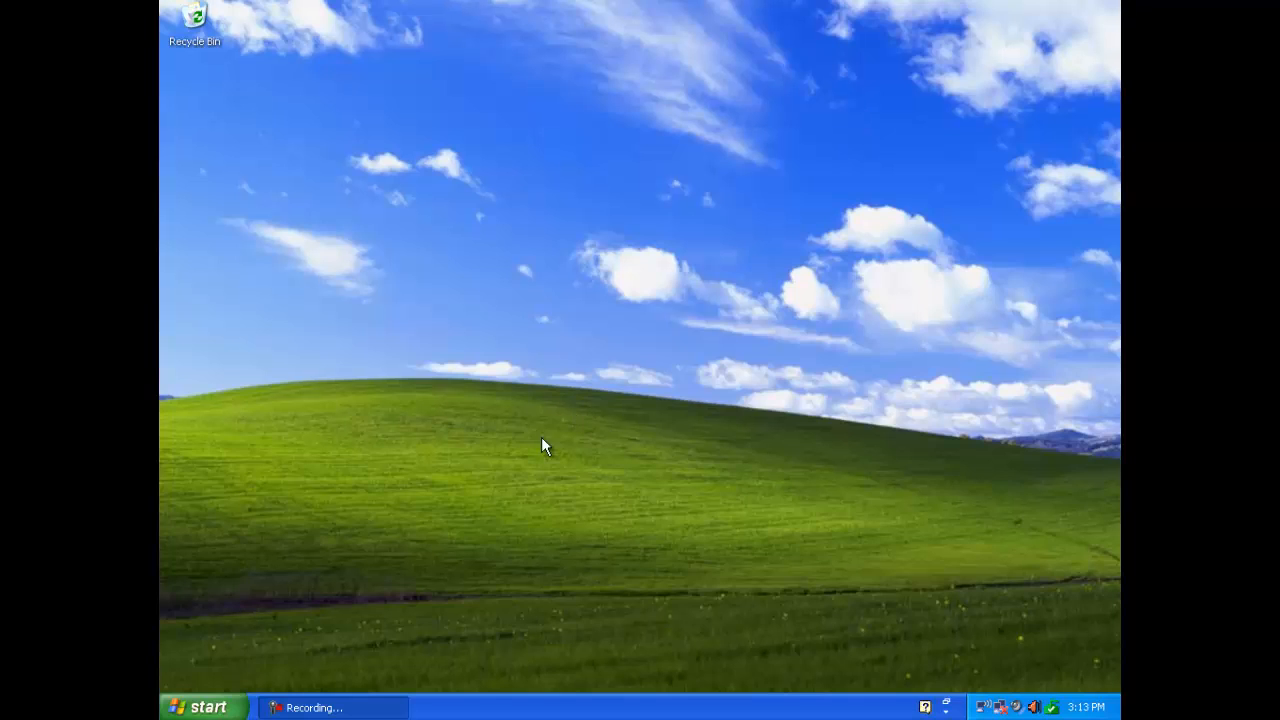
# Open Device Manager from the hardware settings in My Computer's properties
pyautogui.click(202, 707)
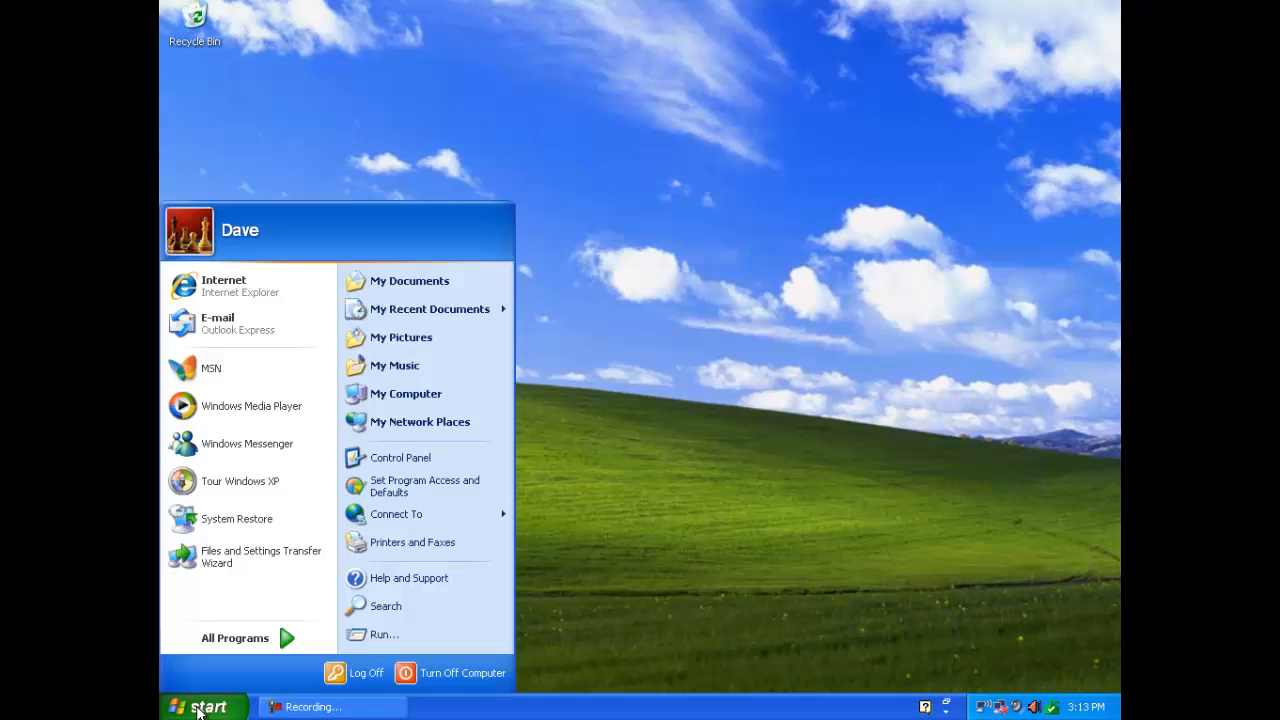
pyautogui.rightClick(371, 395)
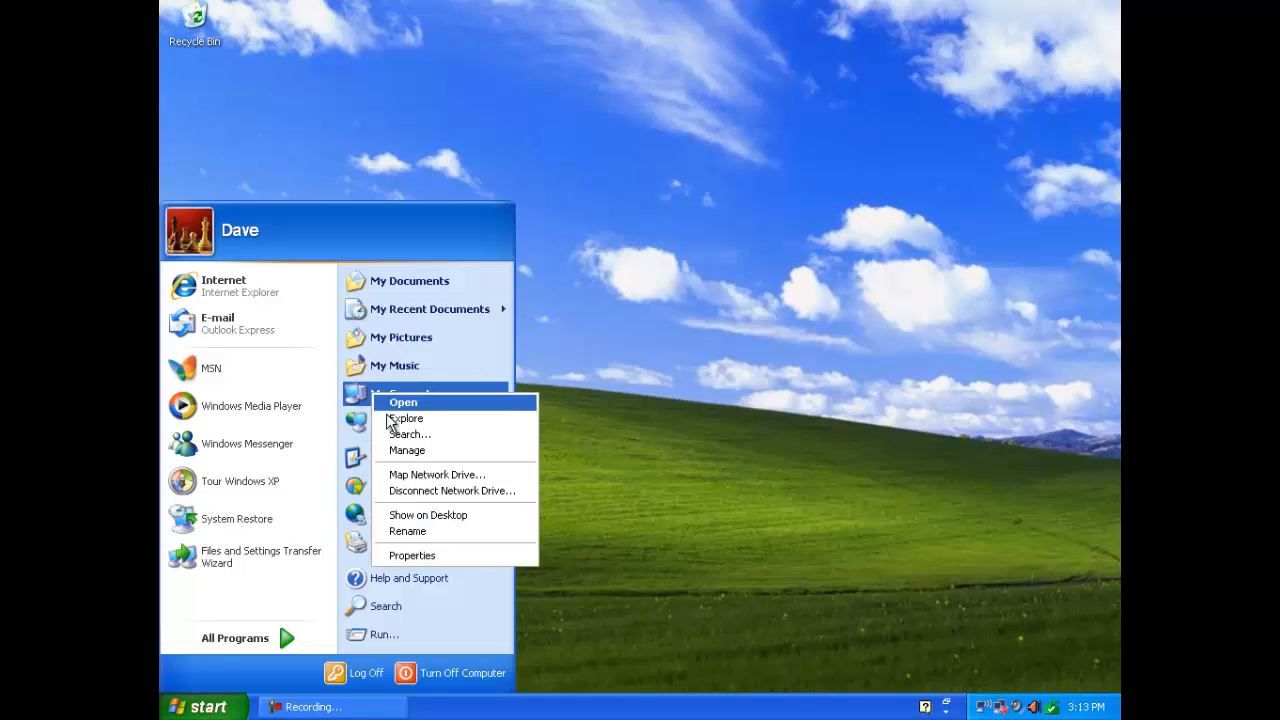
pyautogui.click(425, 556)
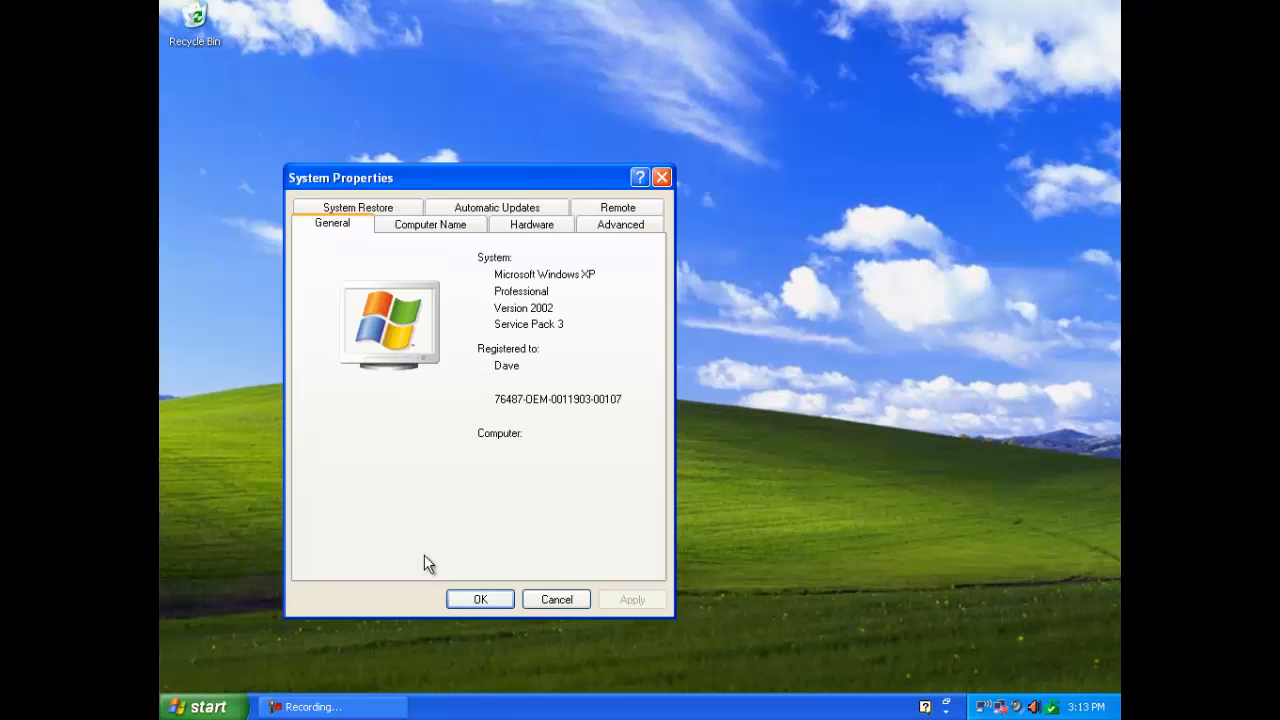
pyautogui.click(519, 228)
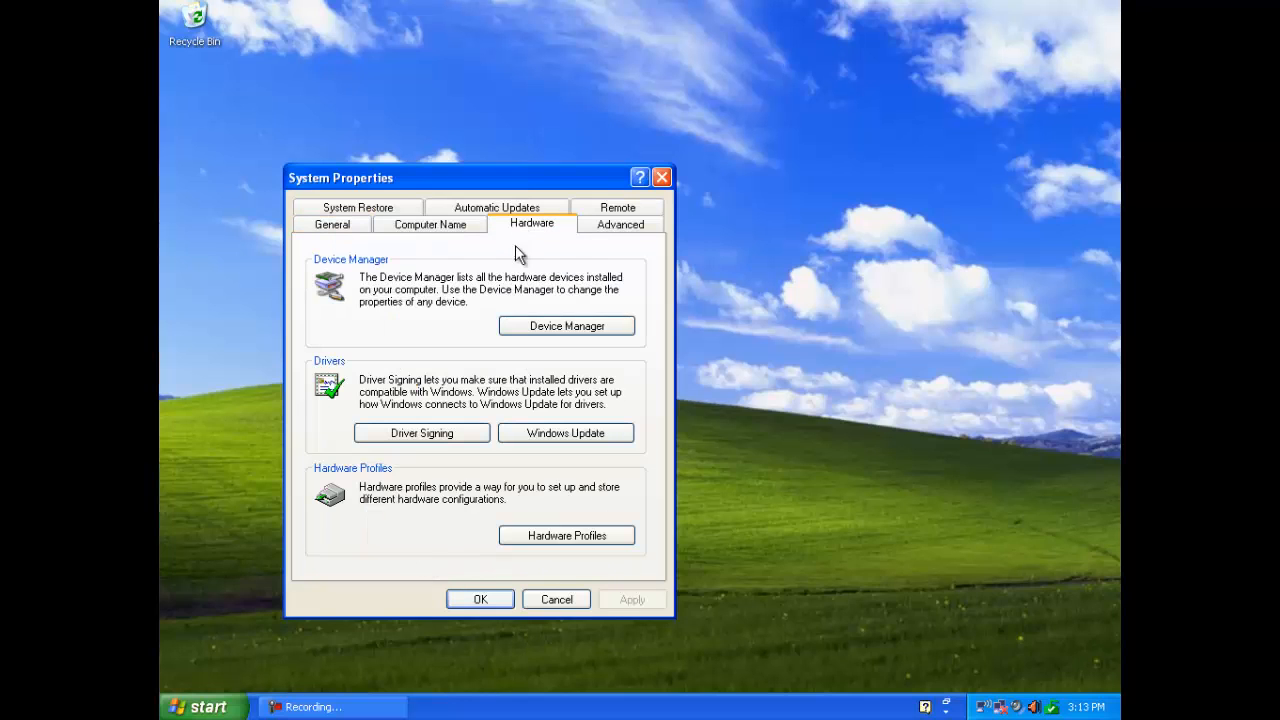
pyautogui.click(572, 326)
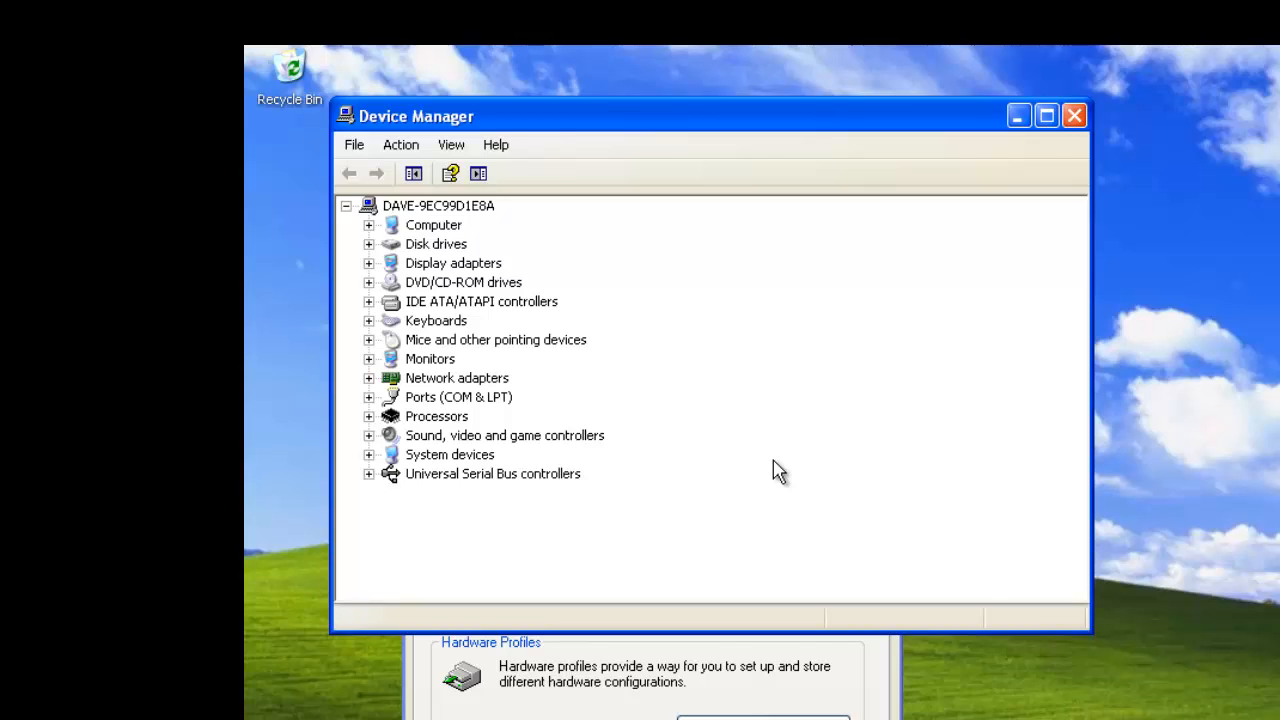
# Expand the Computer, Disk drives, Display adapters and DVD/CD-ROM drives categories to examine the installed devices
pyautogui.doubleClick(440, 228)
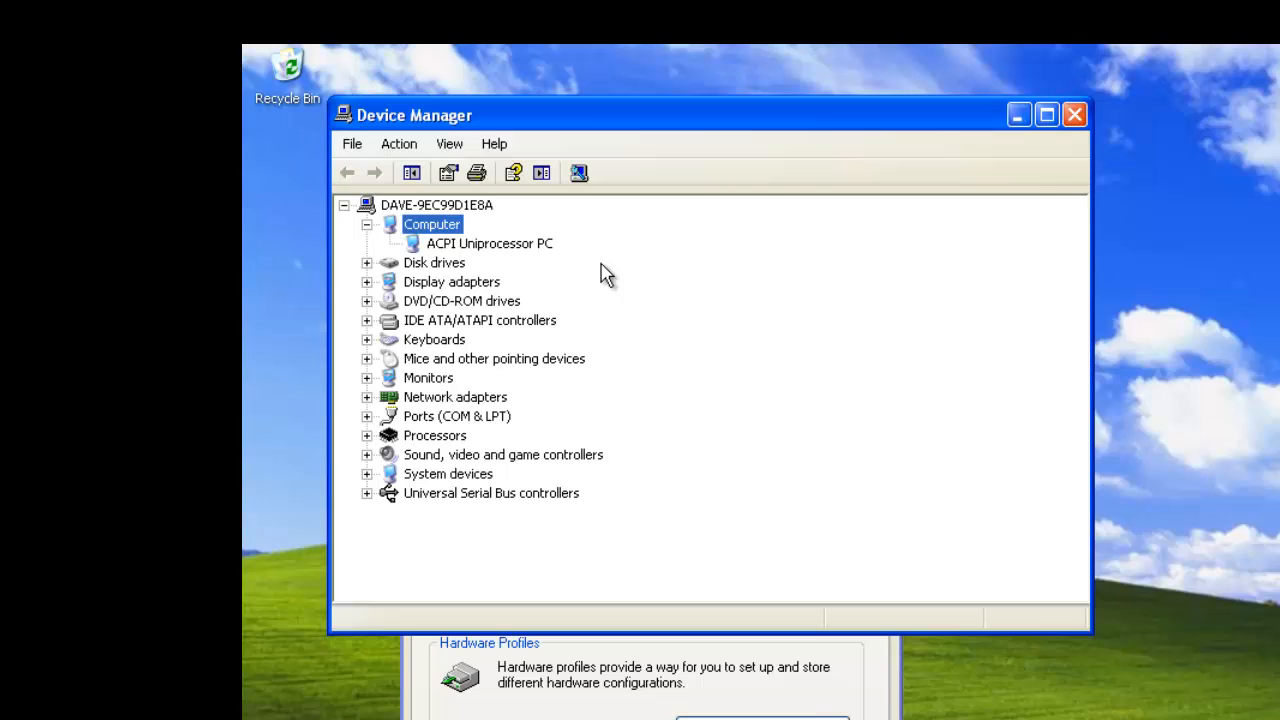
pyautogui.doubleClick(443, 263)
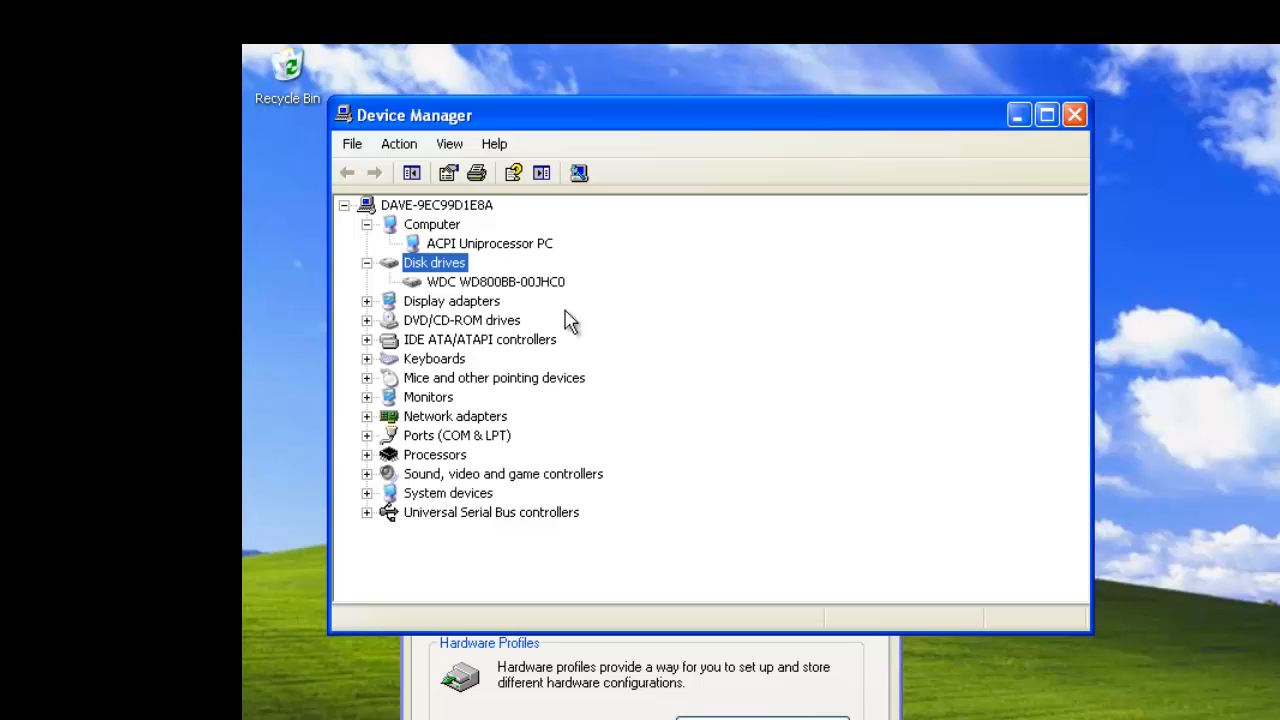
pyautogui.doubleClick(495, 302)
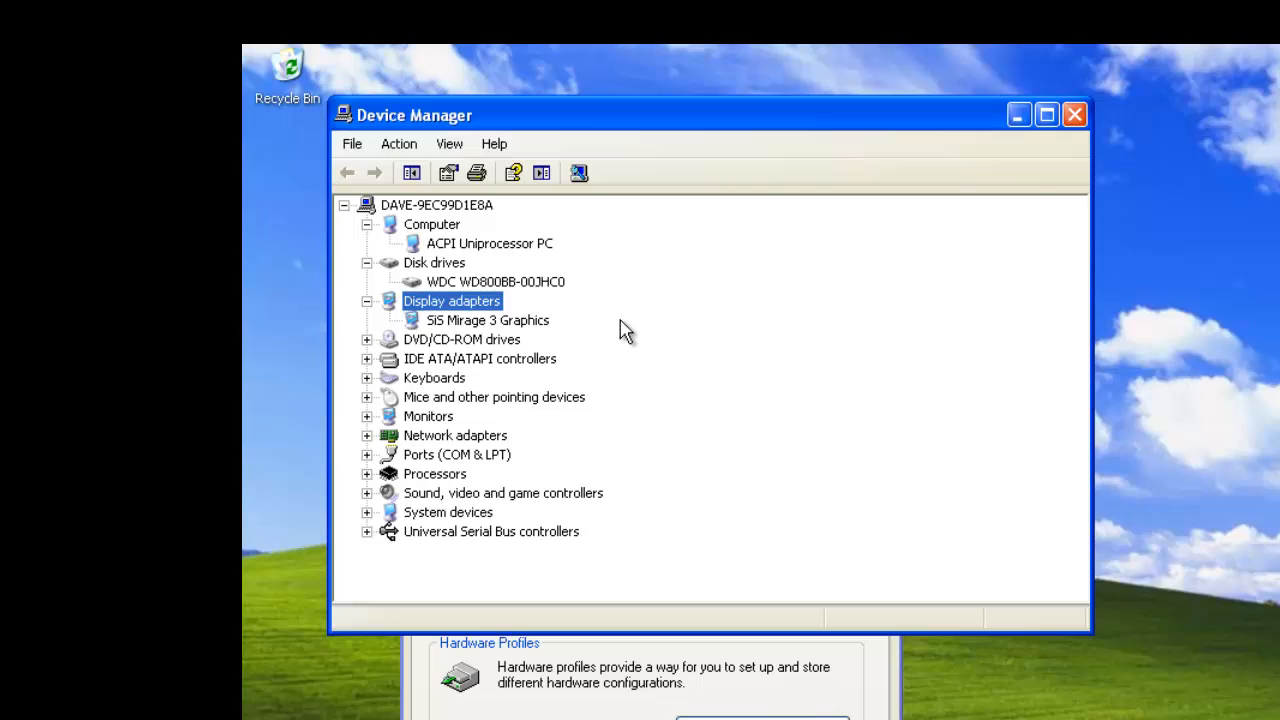
pyautogui.doubleClick(505, 343)
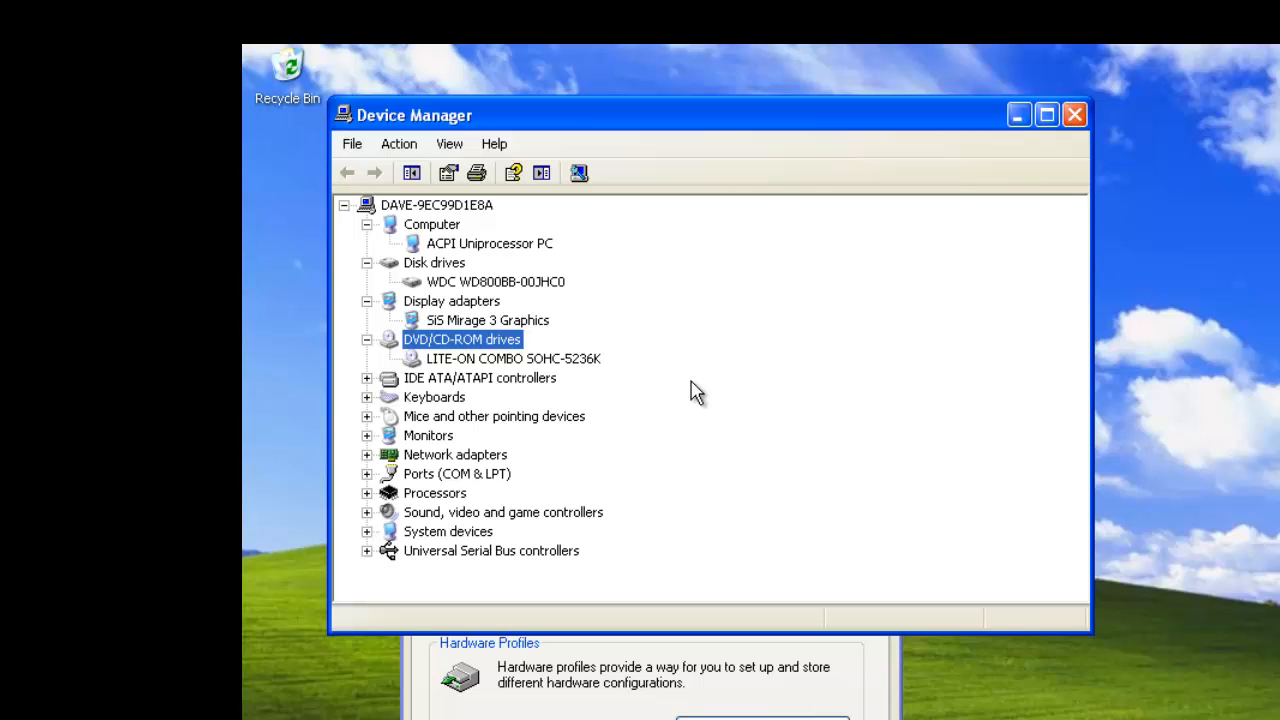
# Check My Computer for the DVD/CD-RW drive and close its window
pyautogui.rightClick(592, 362)
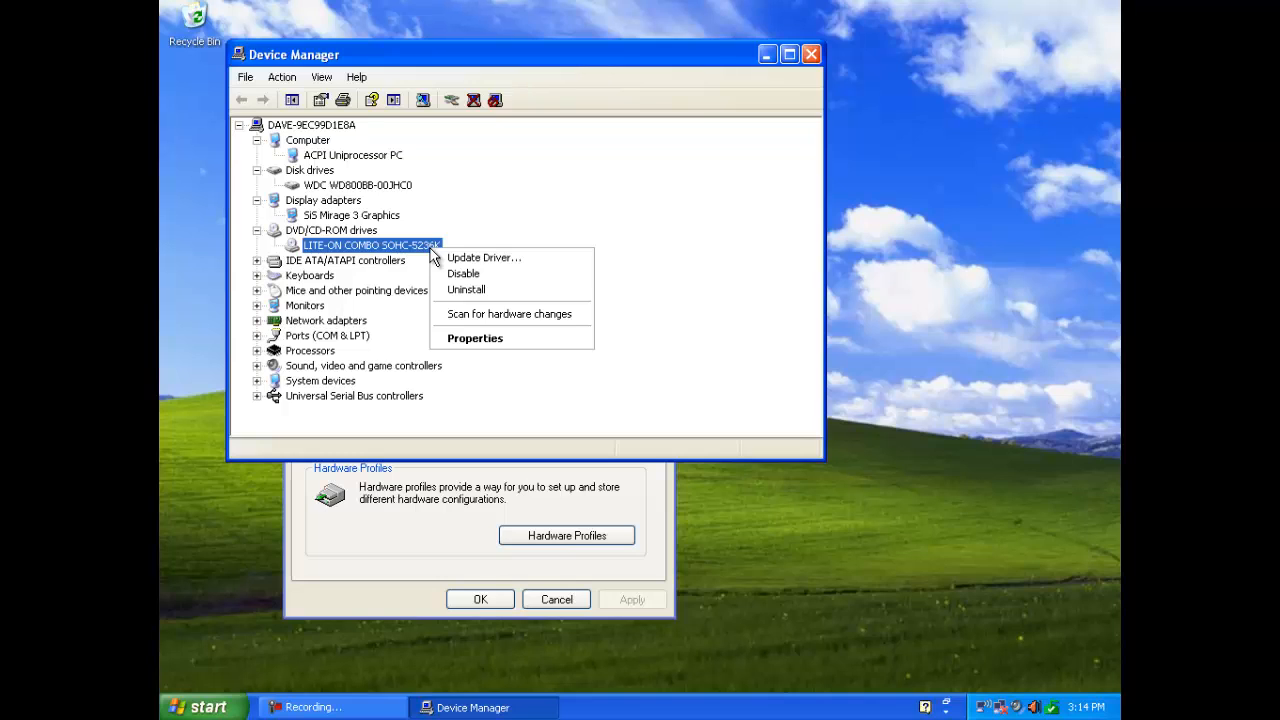
pyautogui.click(200, 707)
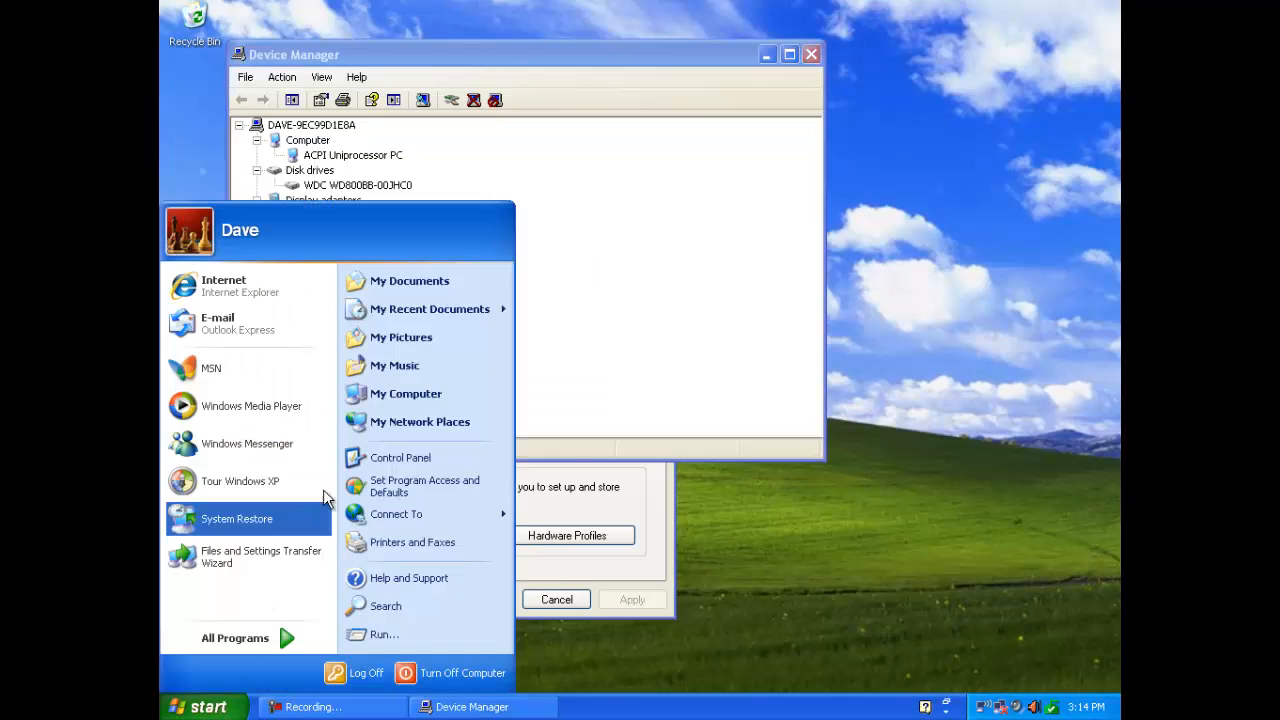
pyautogui.click(443, 392)
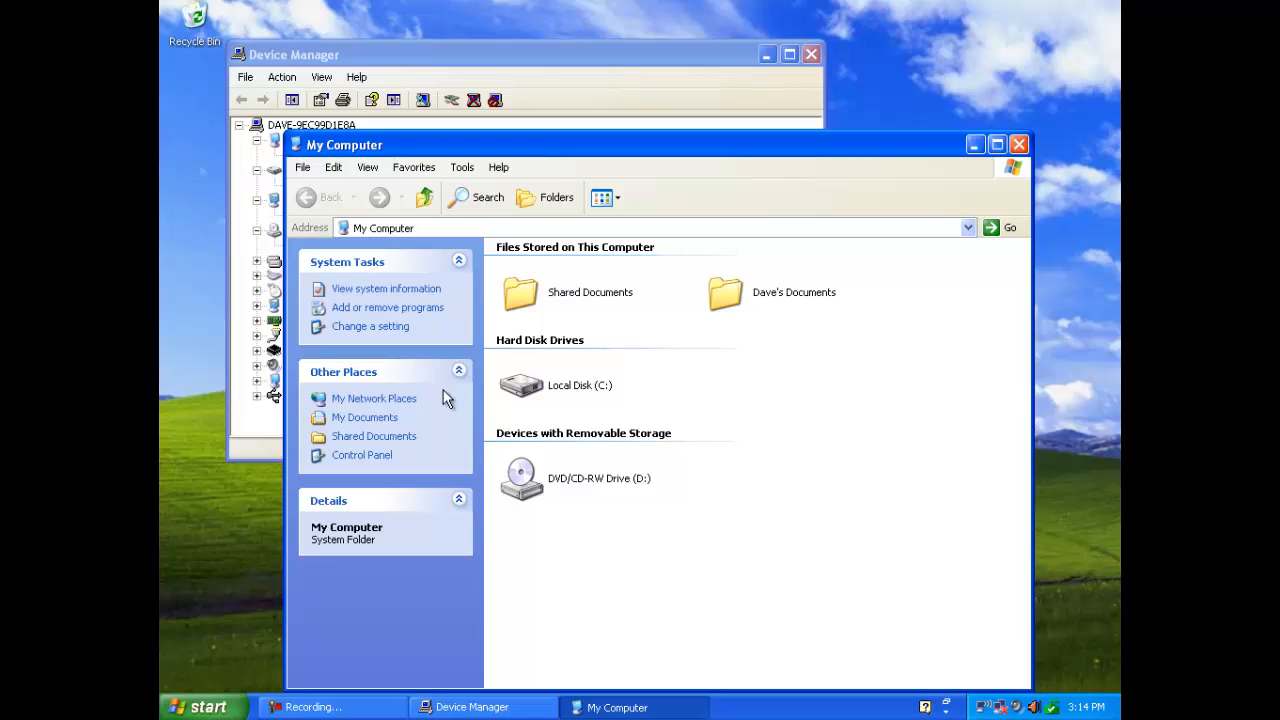
pyautogui.click(1017, 145)
# Disable the LITE-ON COMBO SOHC-5236K drive in Device Manager
pyautogui.rightClick(417, 247)
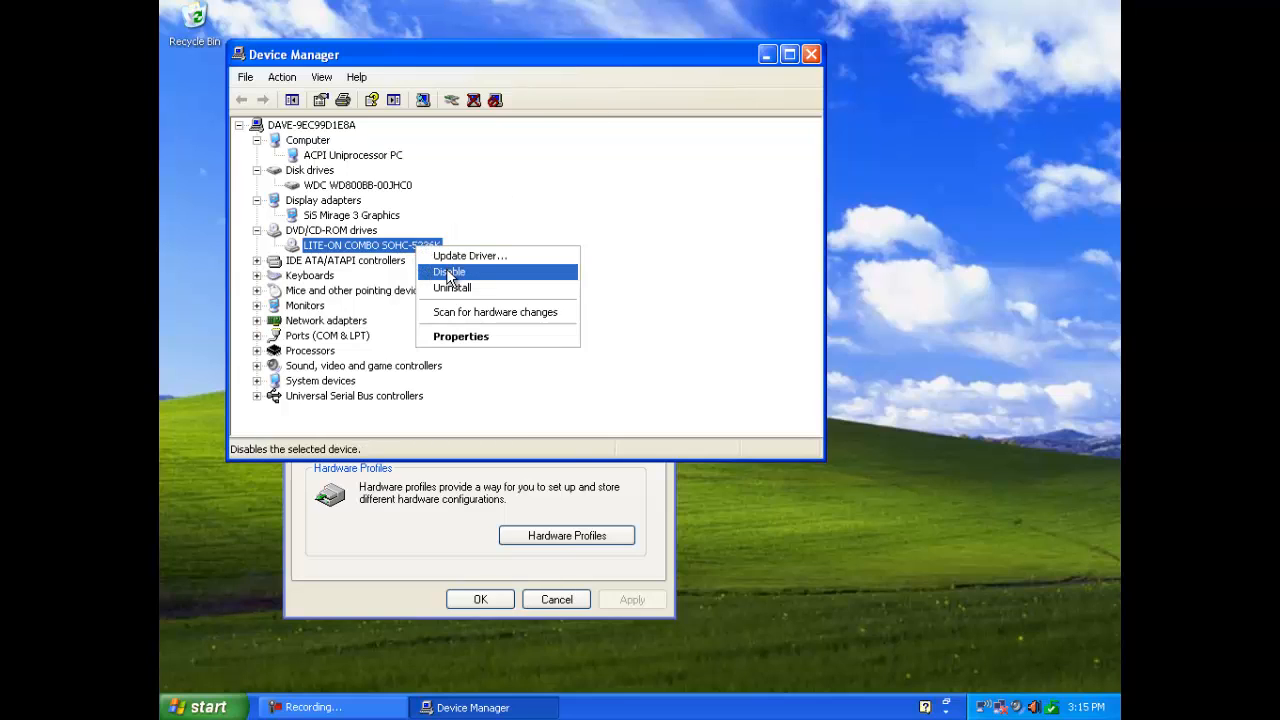
pyautogui.click(448, 272)
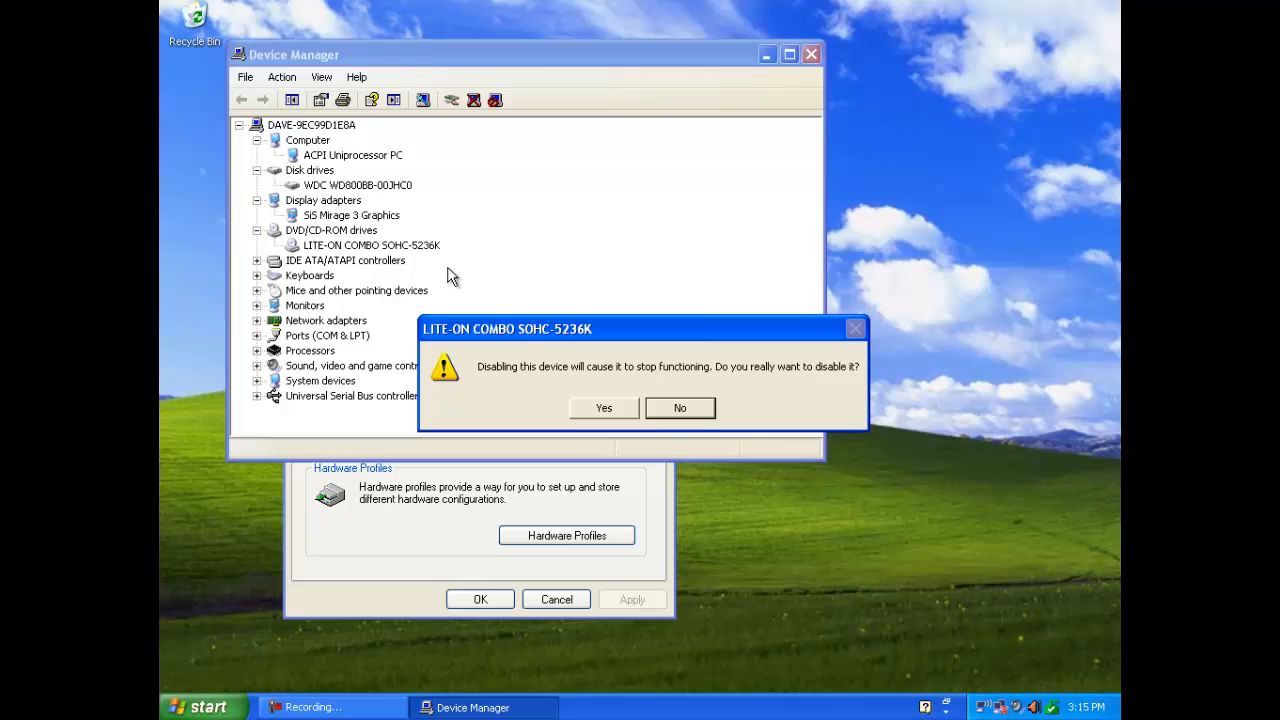
pyautogui.click(603, 407)
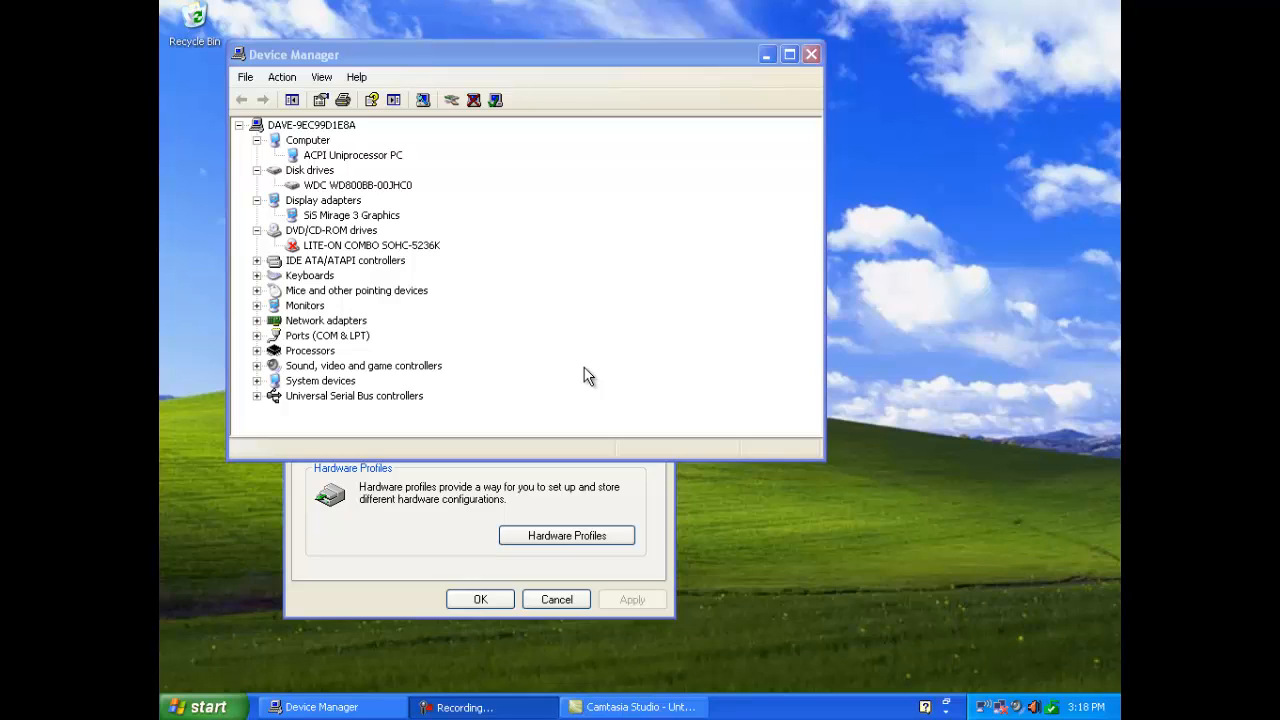
# Open the LITE-ON drive's properties to examine its device status, and check the drives listed in My Computer
pyautogui.rightClick(425, 248)
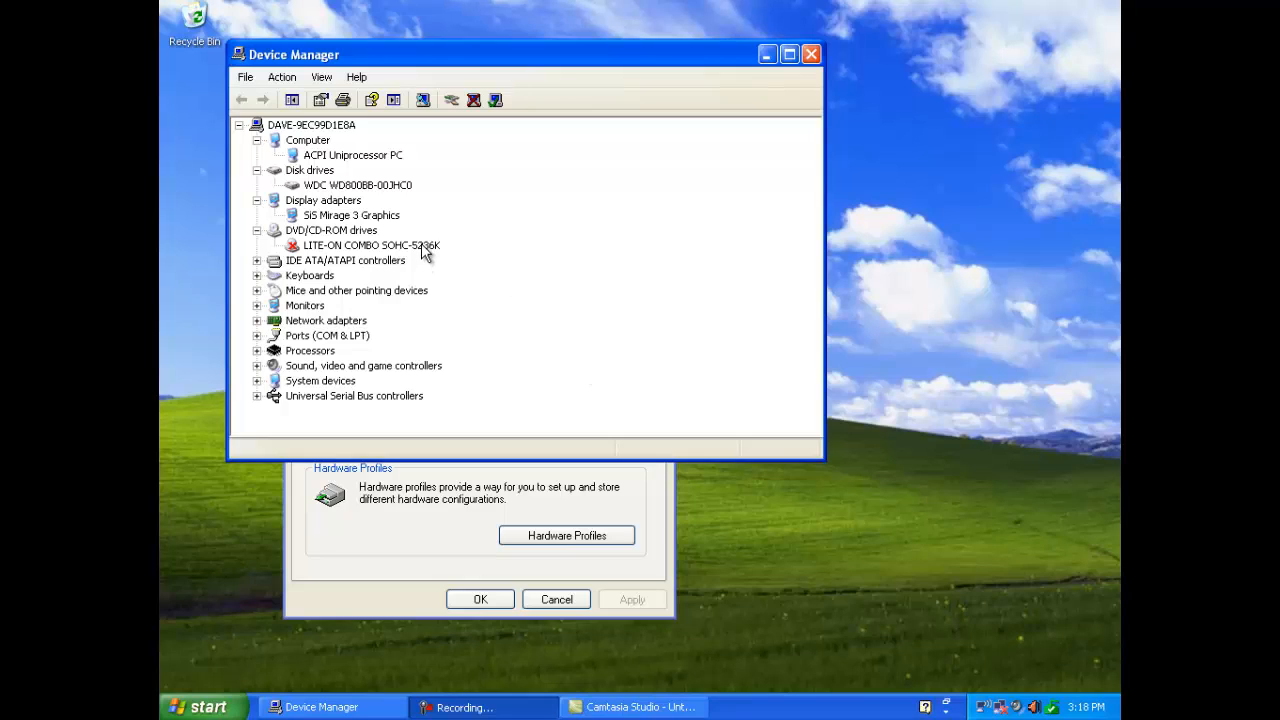
pyautogui.click(471, 336)
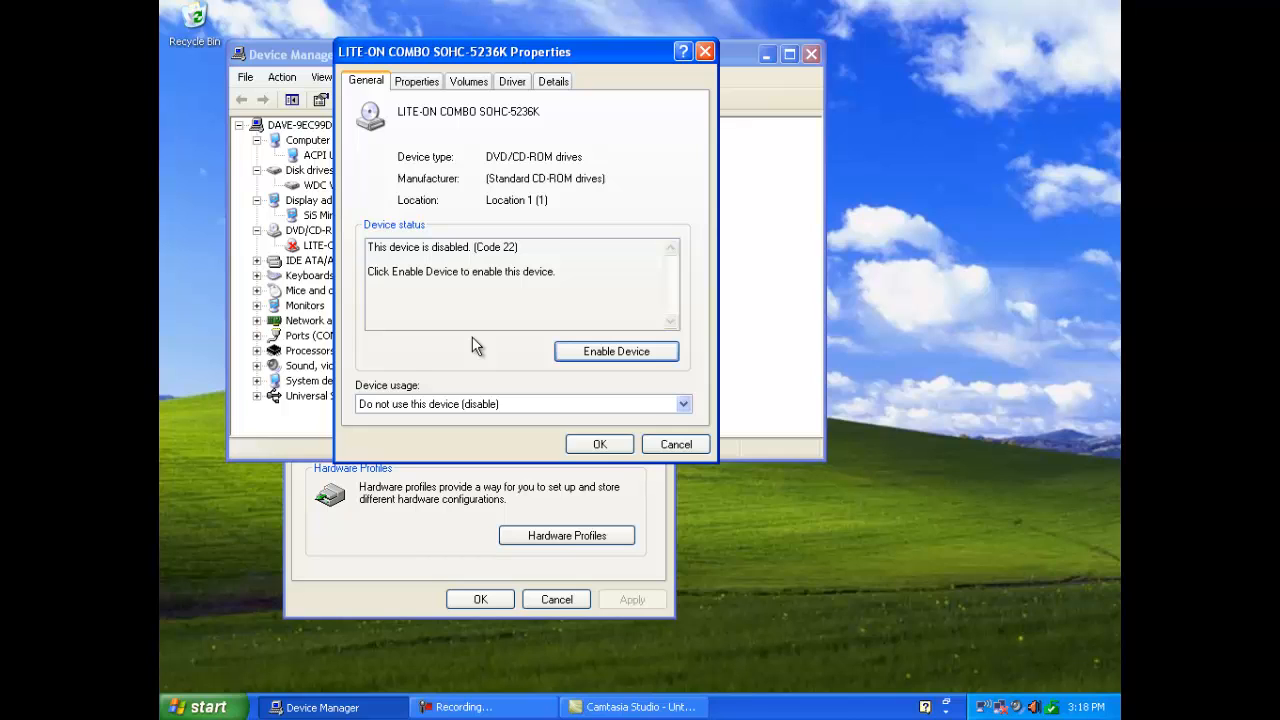
pyautogui.click(192, 706)
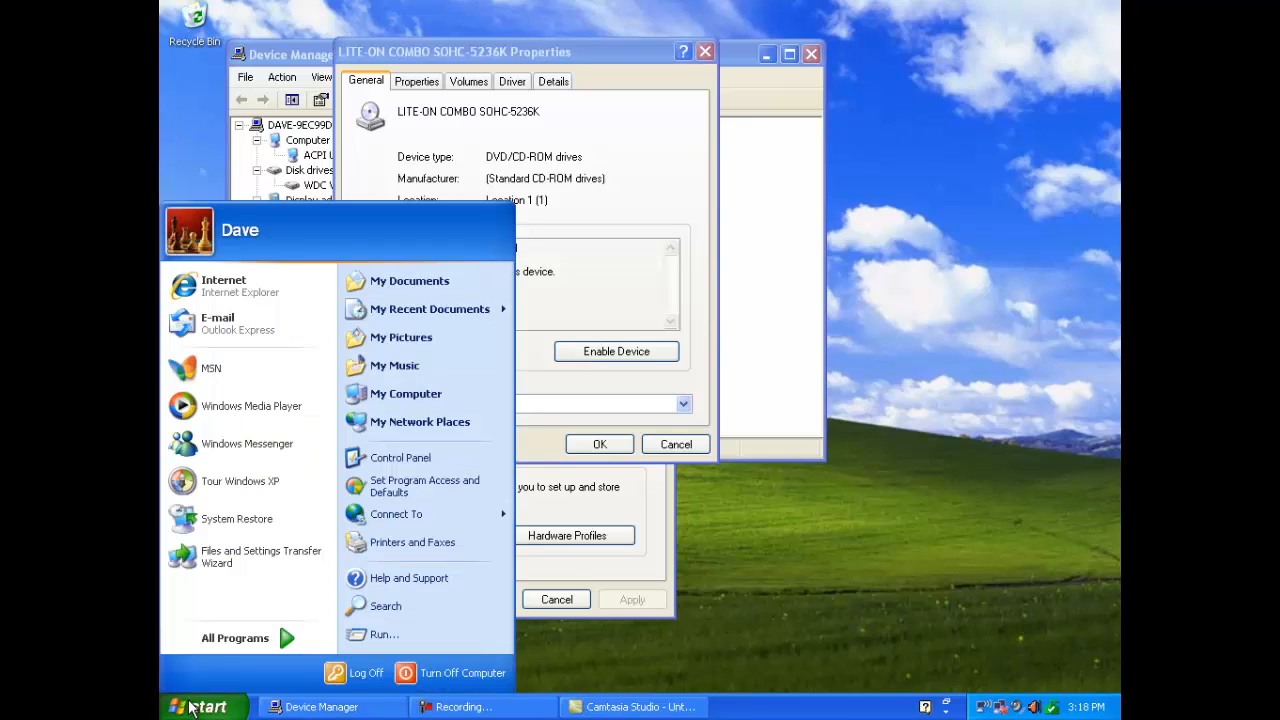
pyautogui.click(418, 393)
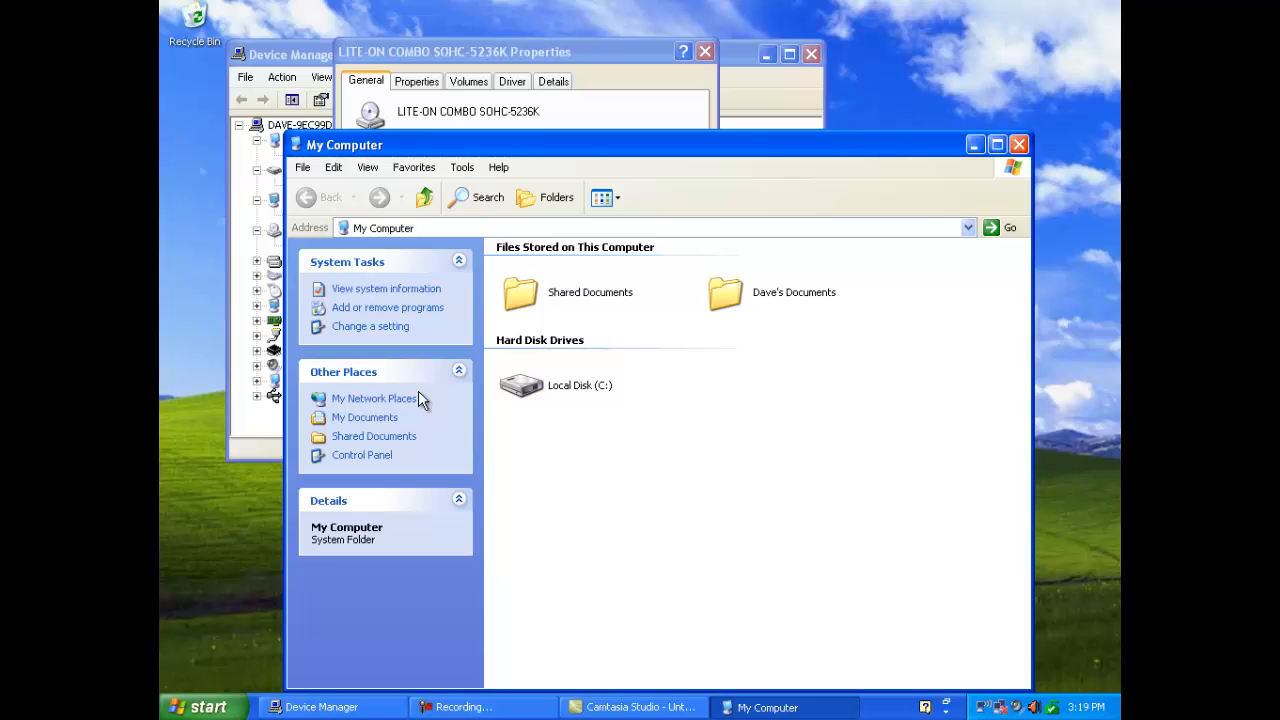
# Enable the LITE-ON COMBO SOHC-5236K drive again from its properties, and close the properties and My Computer windows
pyautogui.click(567, 52)
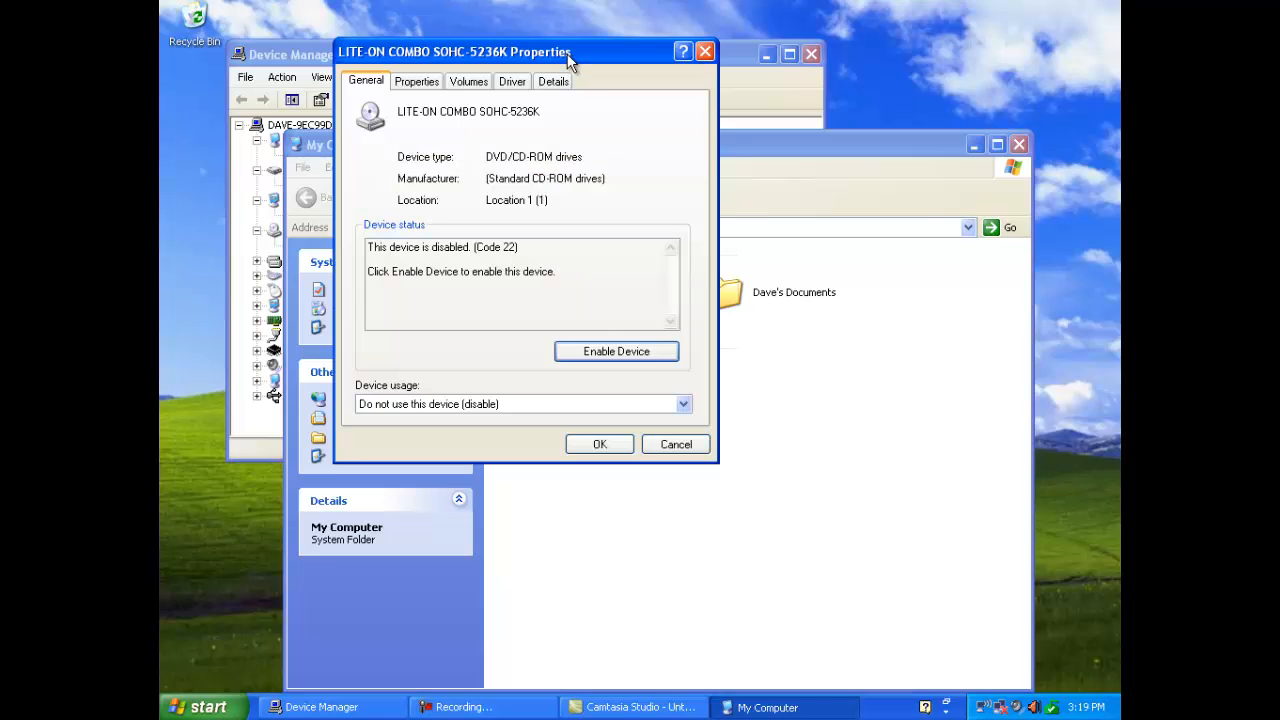
pyautogui.click(606, 351)
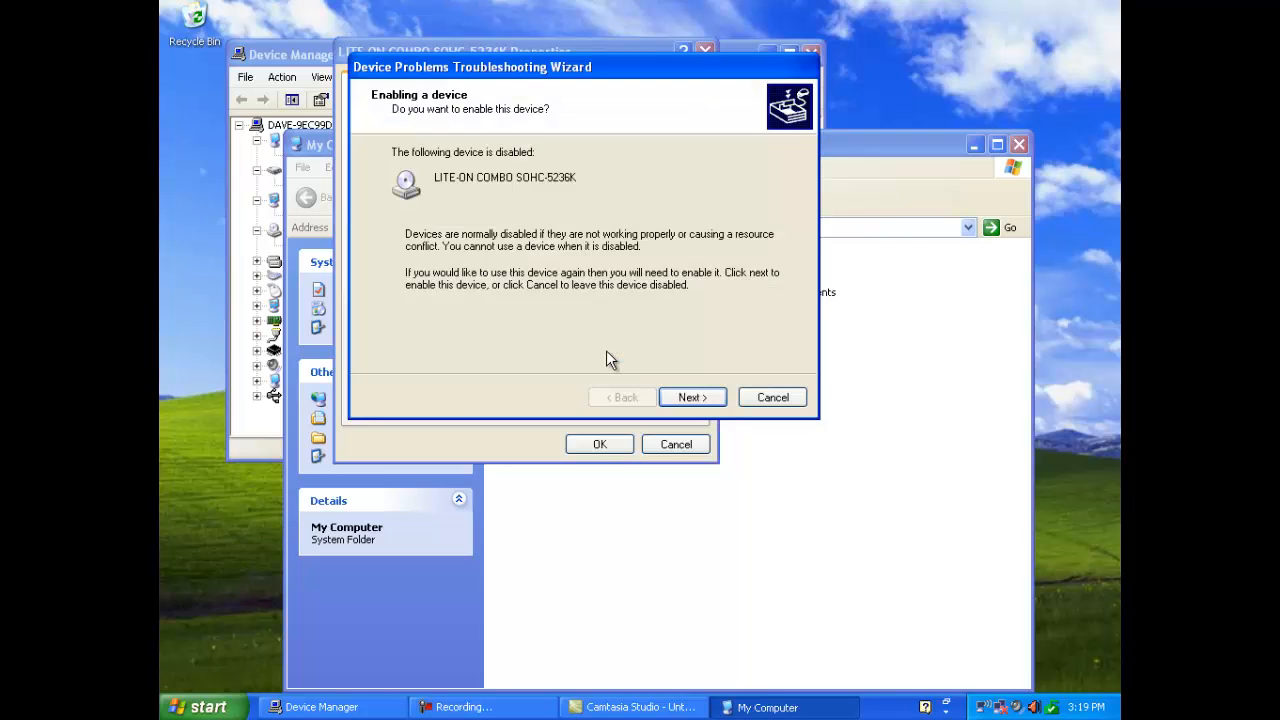
pyautogui.click(693, 397)
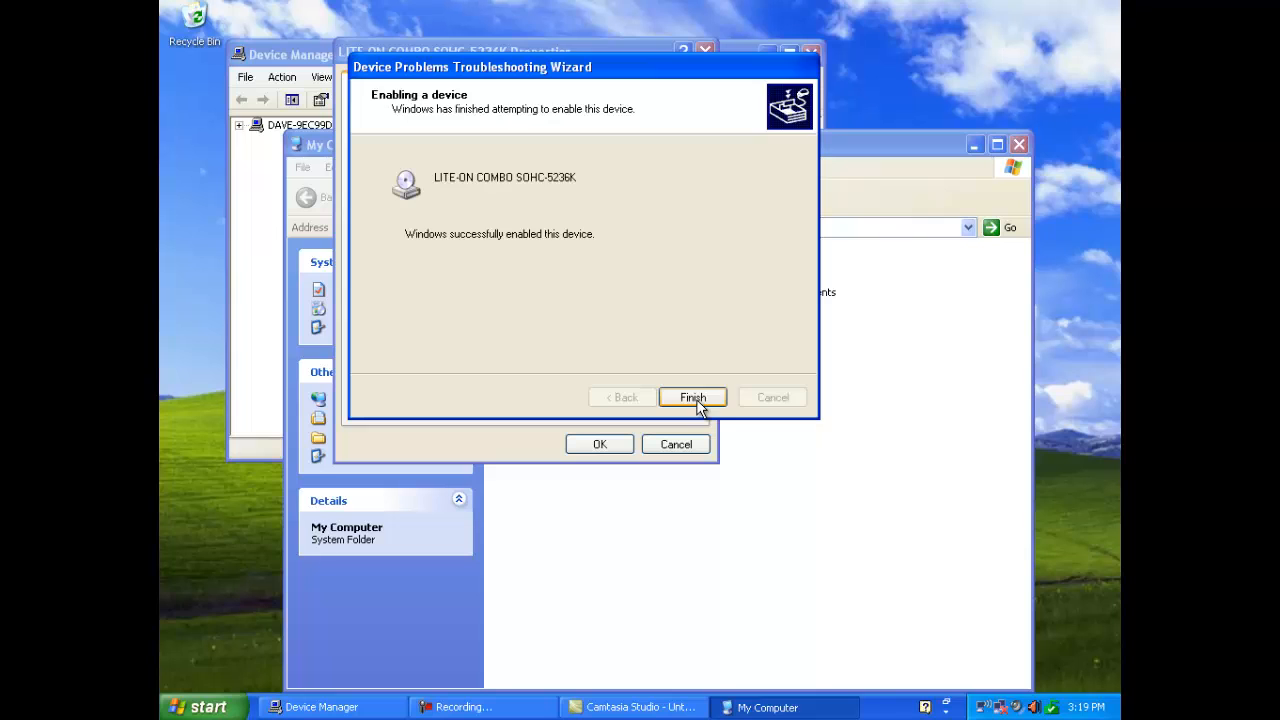
pyautogui.click(694, 398)
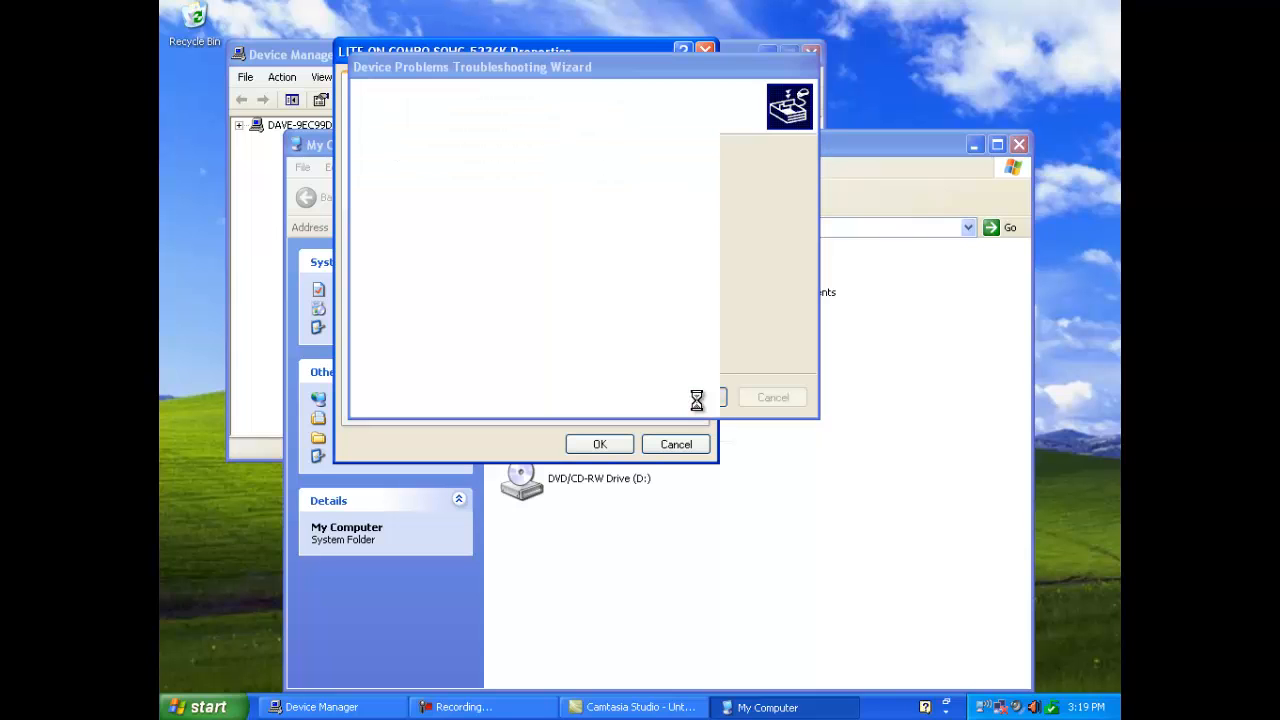
pyautogui.click(600, 445)
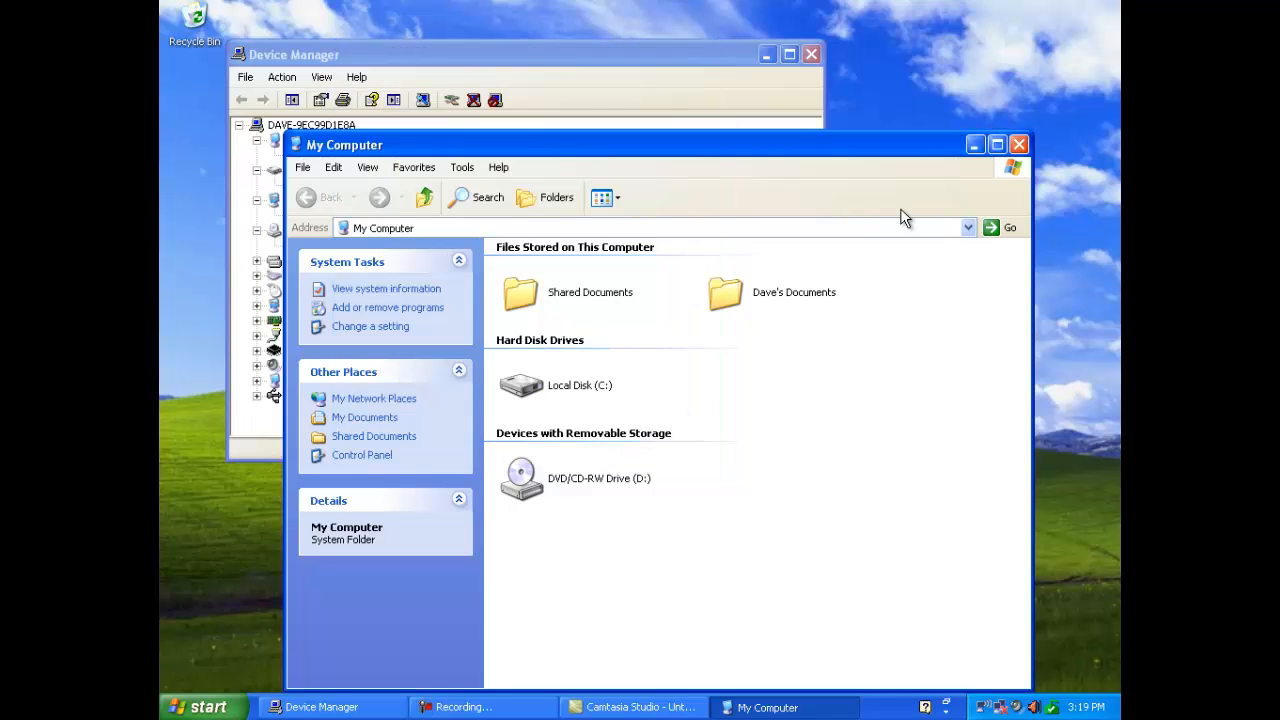
pyautogui.click(1016, 144)
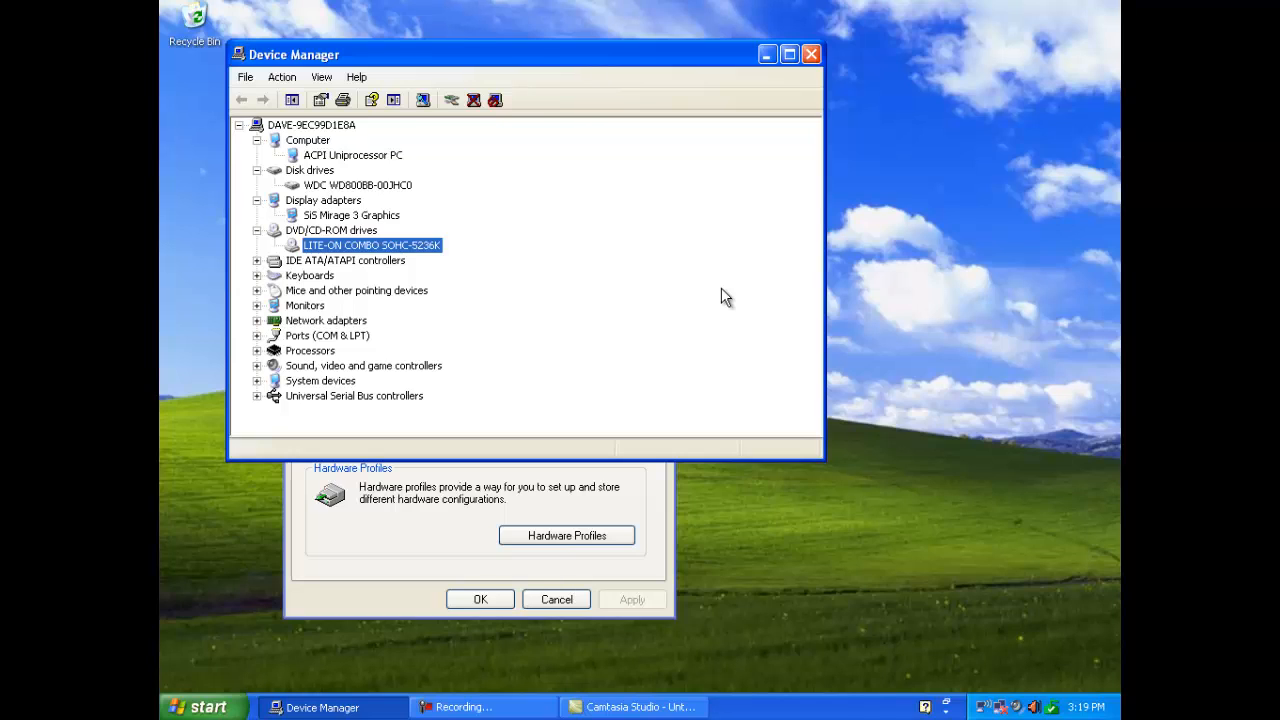
# Expand the Mice and other pointing devices category to examine the mice installed
pyautogui.click(382, 291)
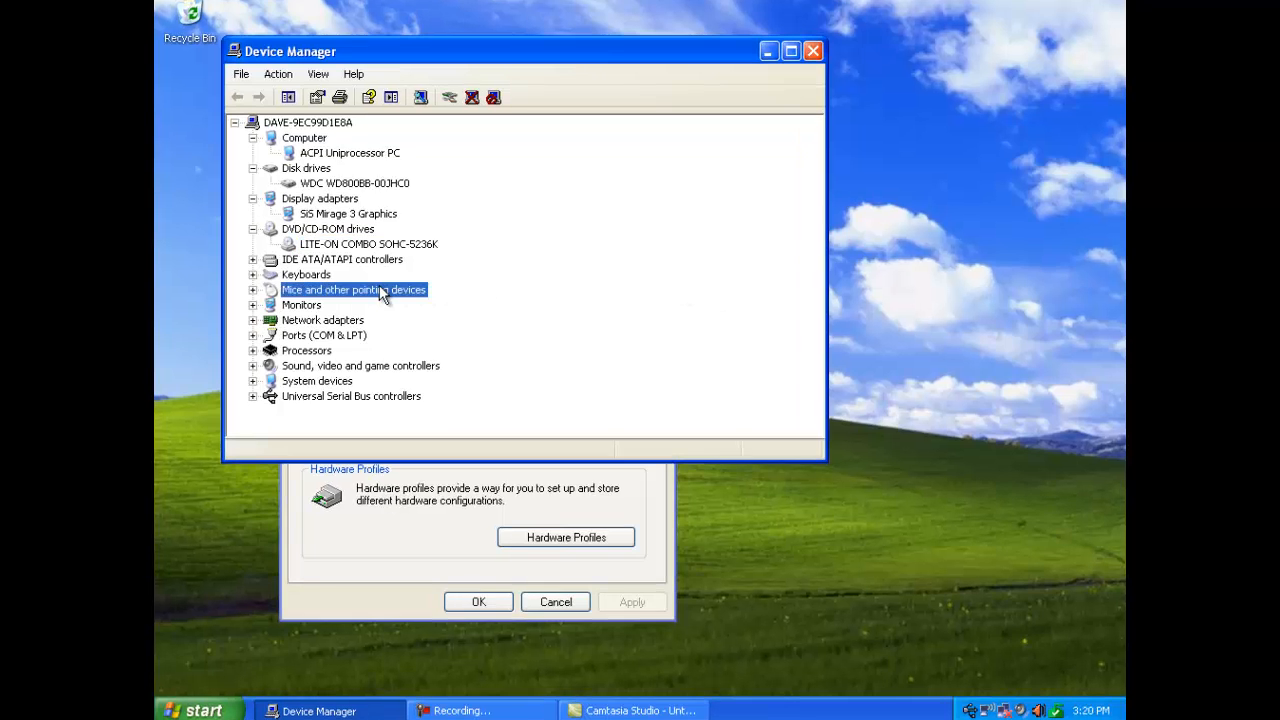
pyautogui.doubleClick(382, 291)
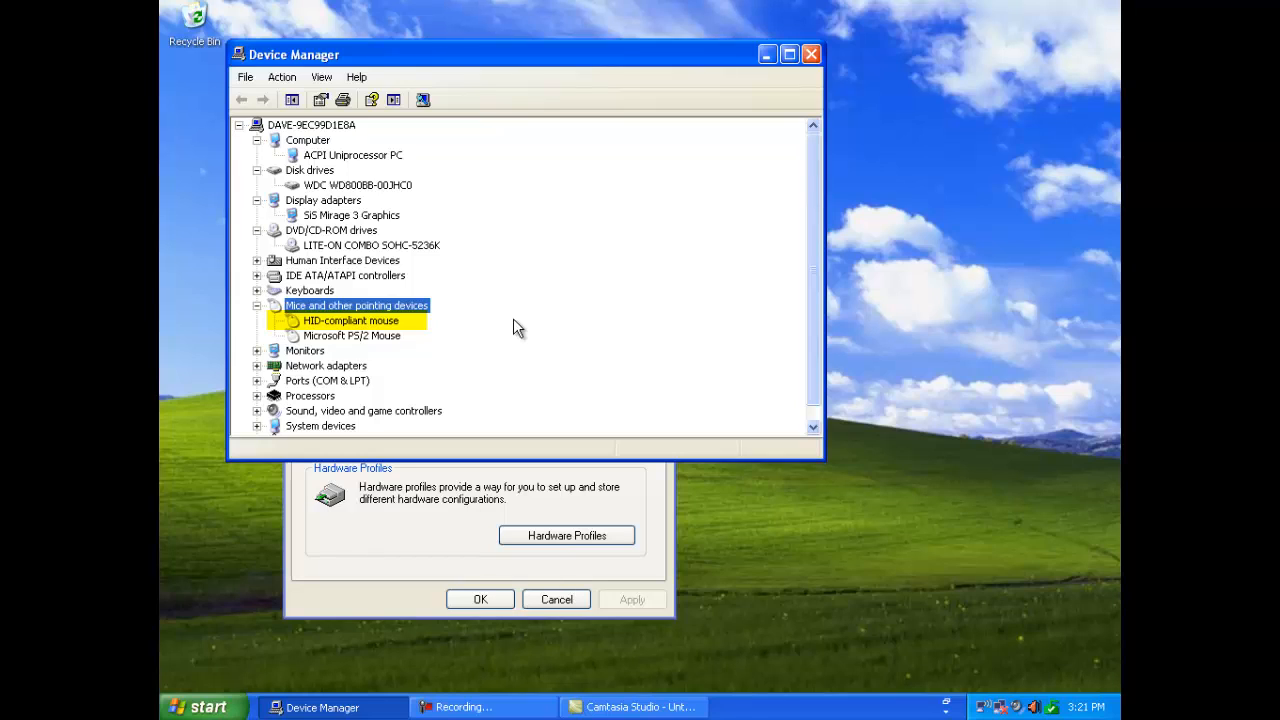
# Examine the resource settings of Communications Port (COM1) in its properties, and close Device Manager and System Properties
pyautogui.doubleClick(351, 381)
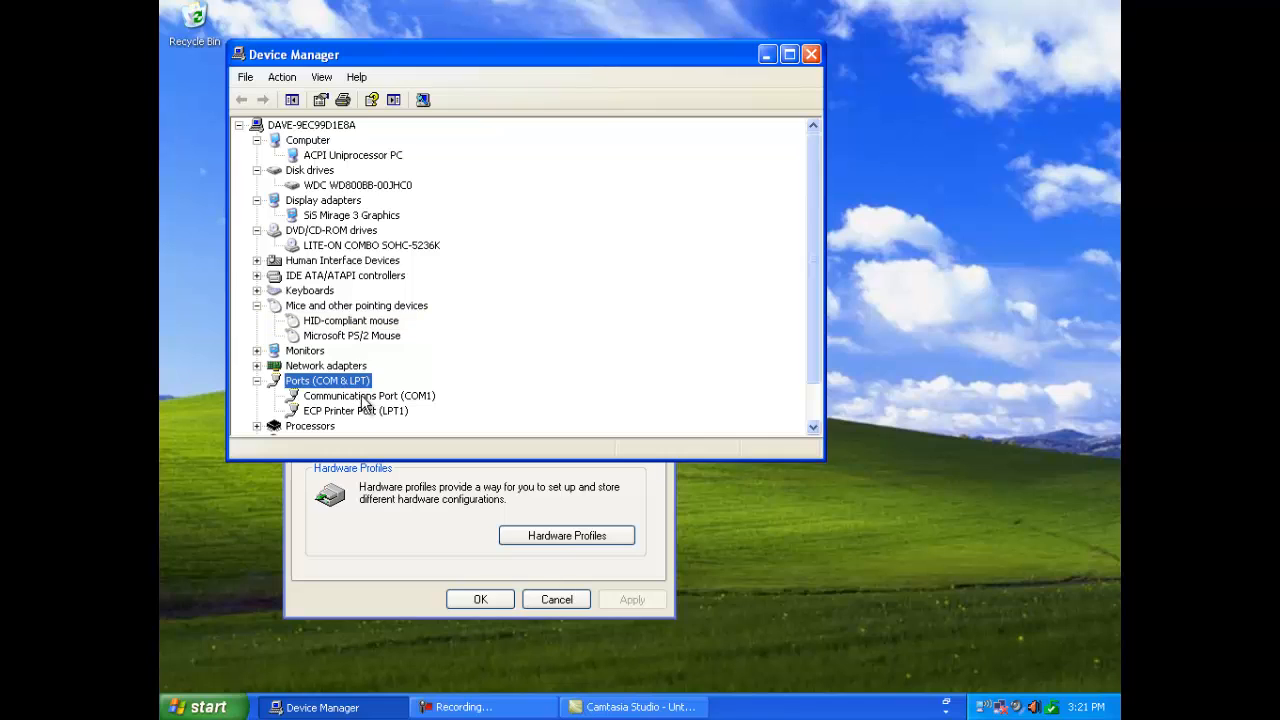
pyautogui.click(364, 397)
pyautogui.rightClick(364, 398)
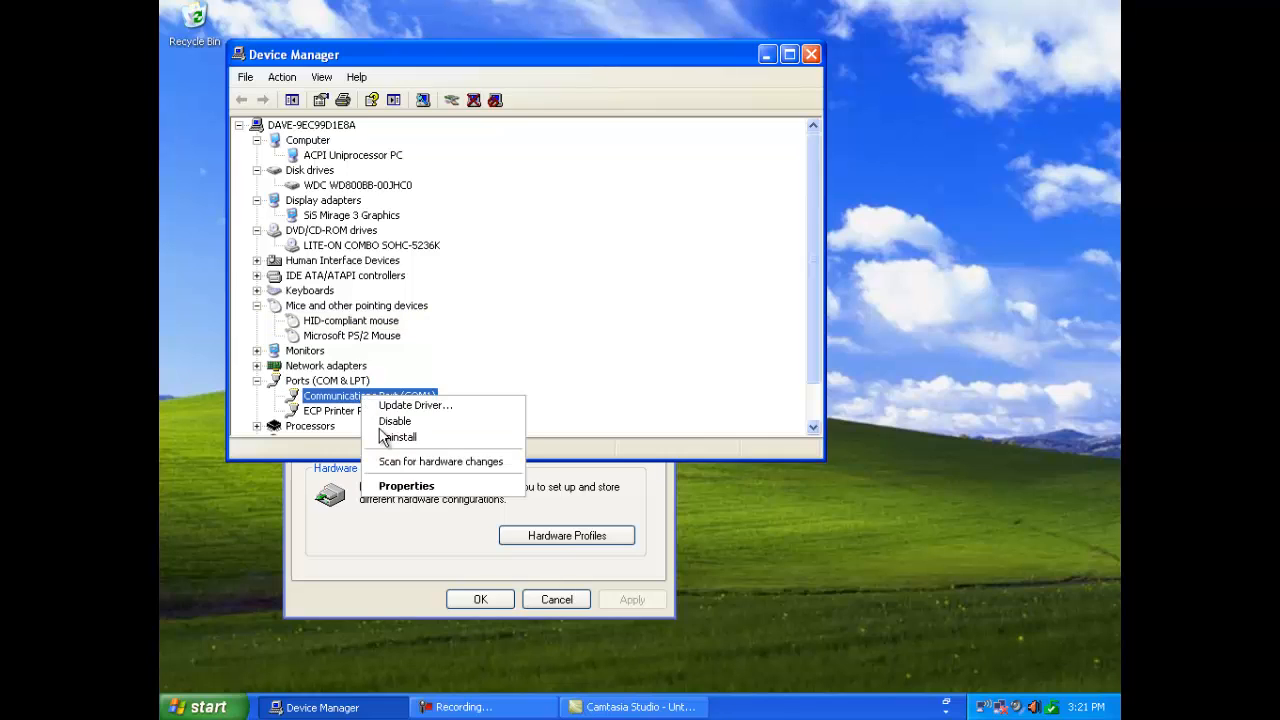
pyautogui.click(430, 490)
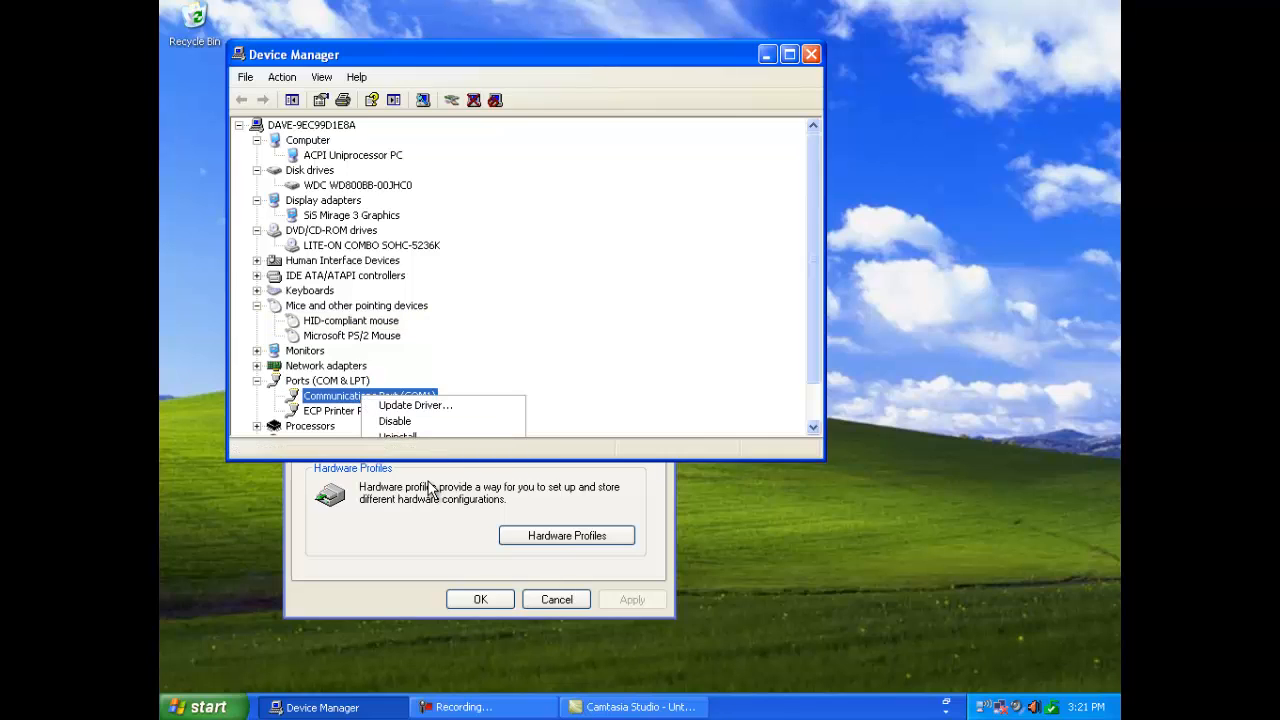
pyautogui.click(568, 83)
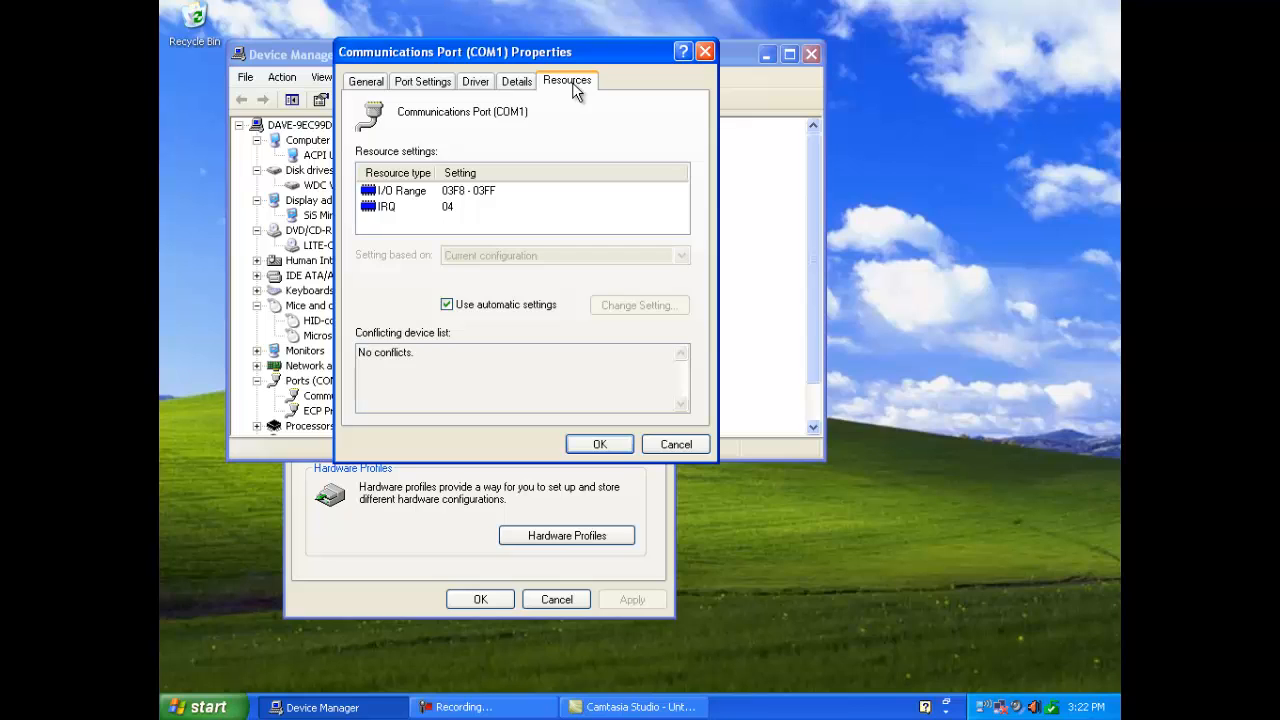
pyautogui.click(598, 444)
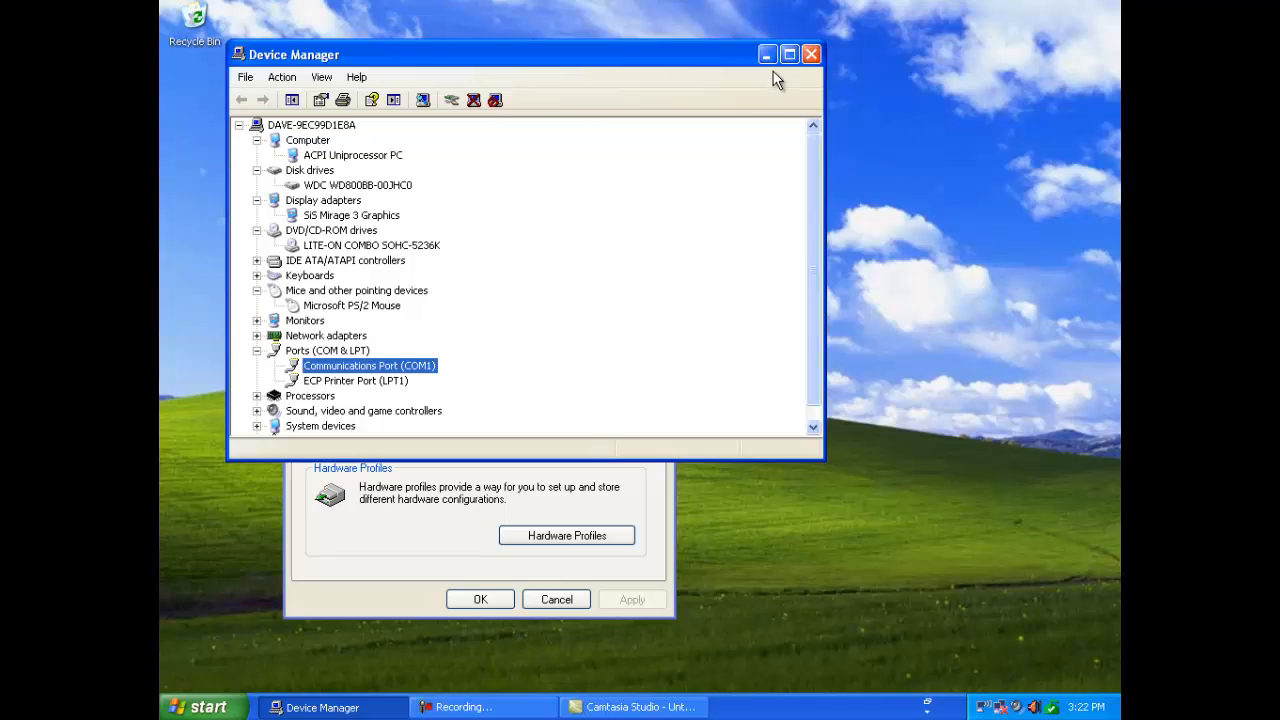
pyautogui.click(812, 55)
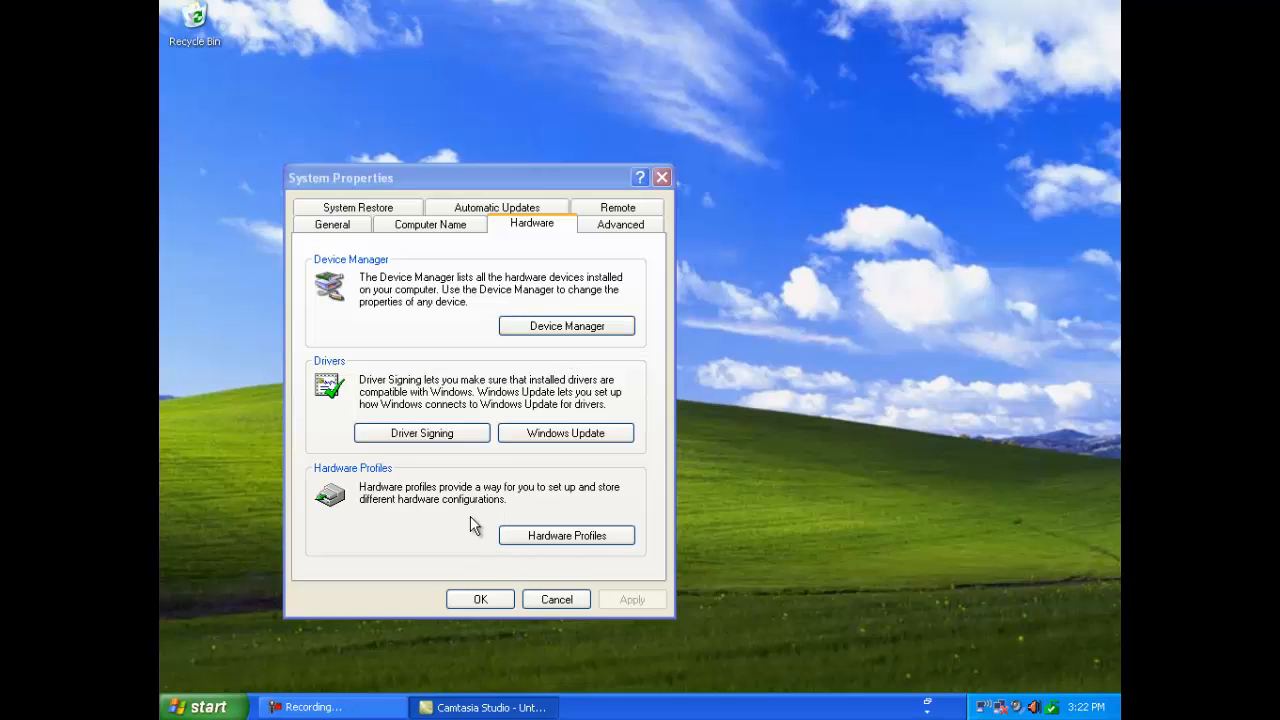
pyautogui.click(490, 597)
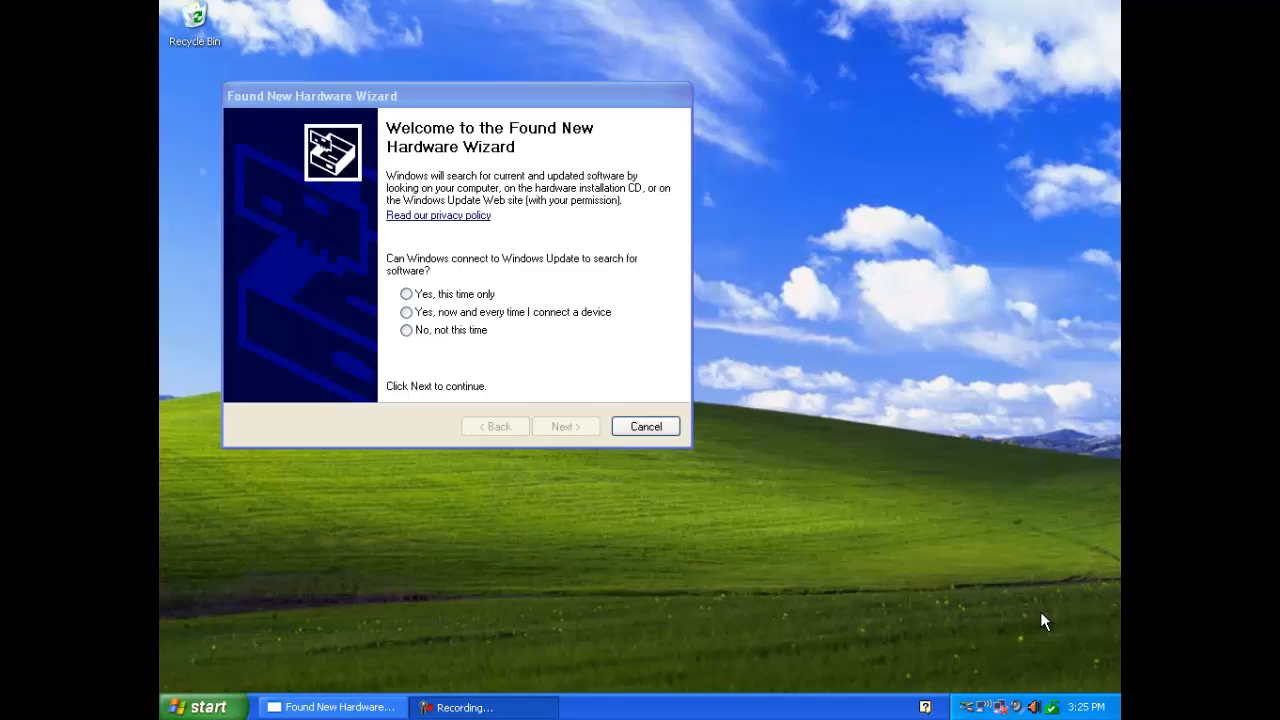
# Open Device Manager again through the hardware settings in My Computer's system properties
pyautogui.click(205, 707)
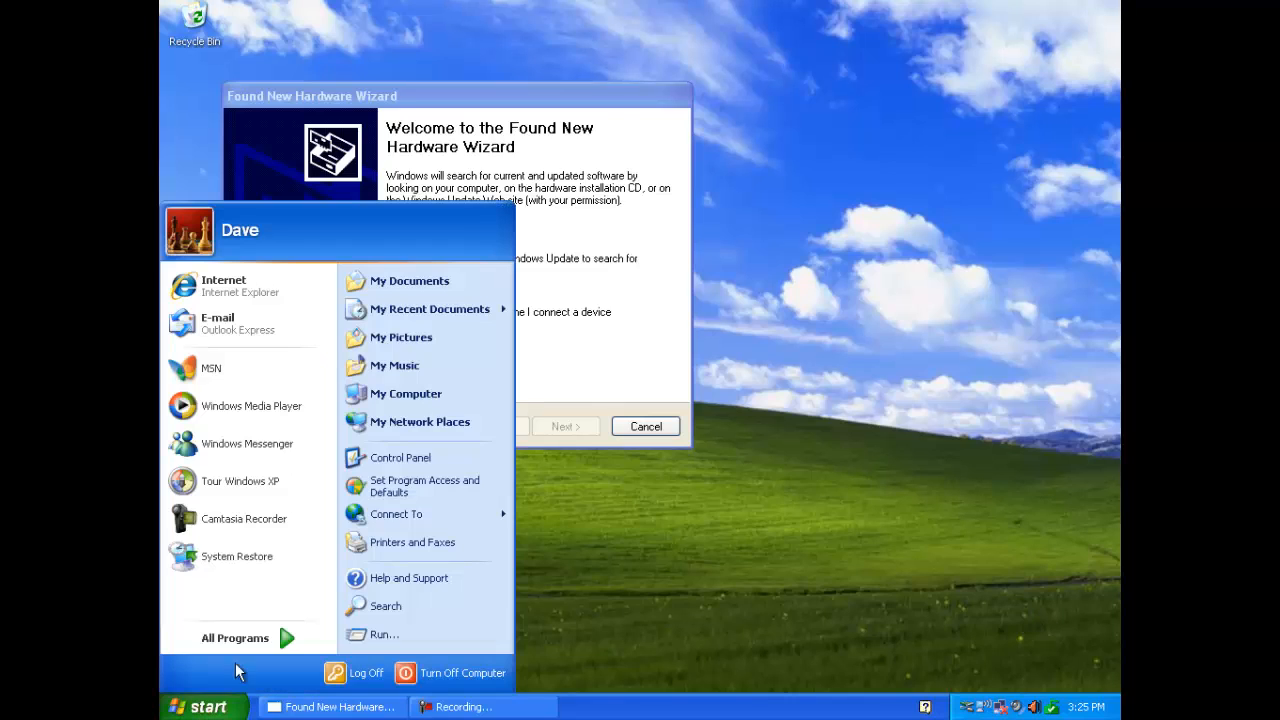
pyautogui.rightClick(430, 398)
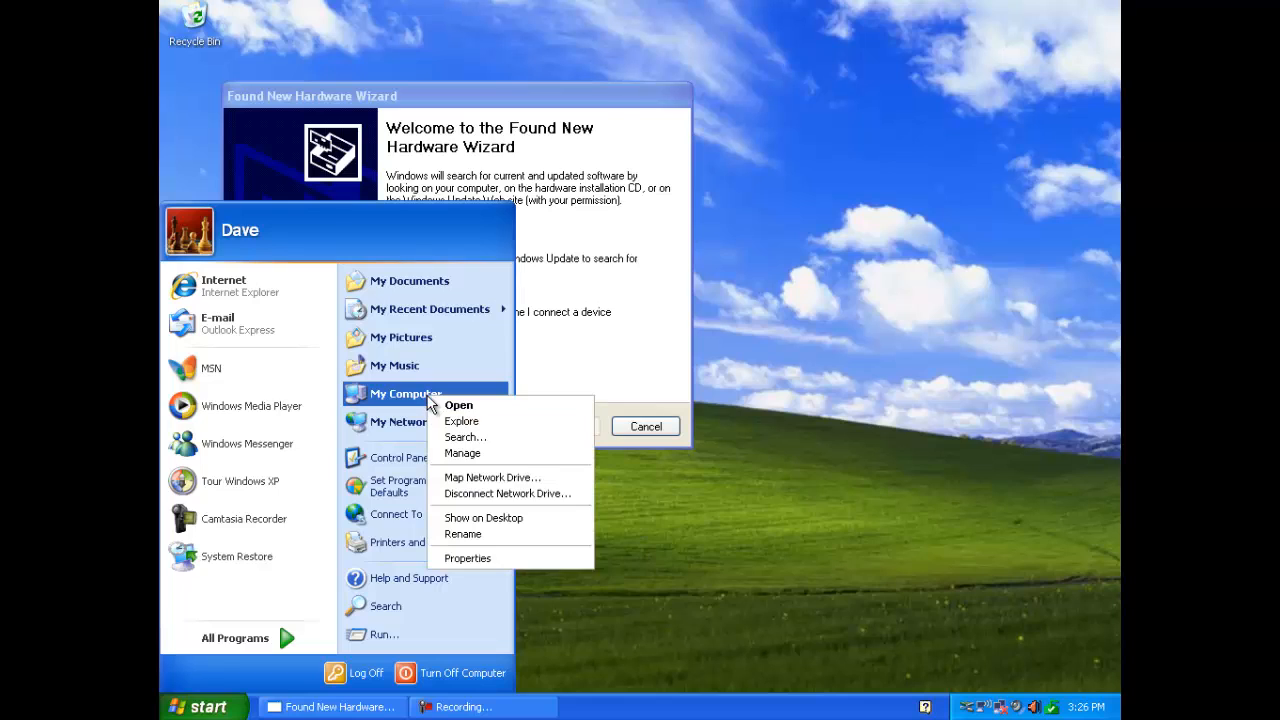
pyautogui.click(478, 559)
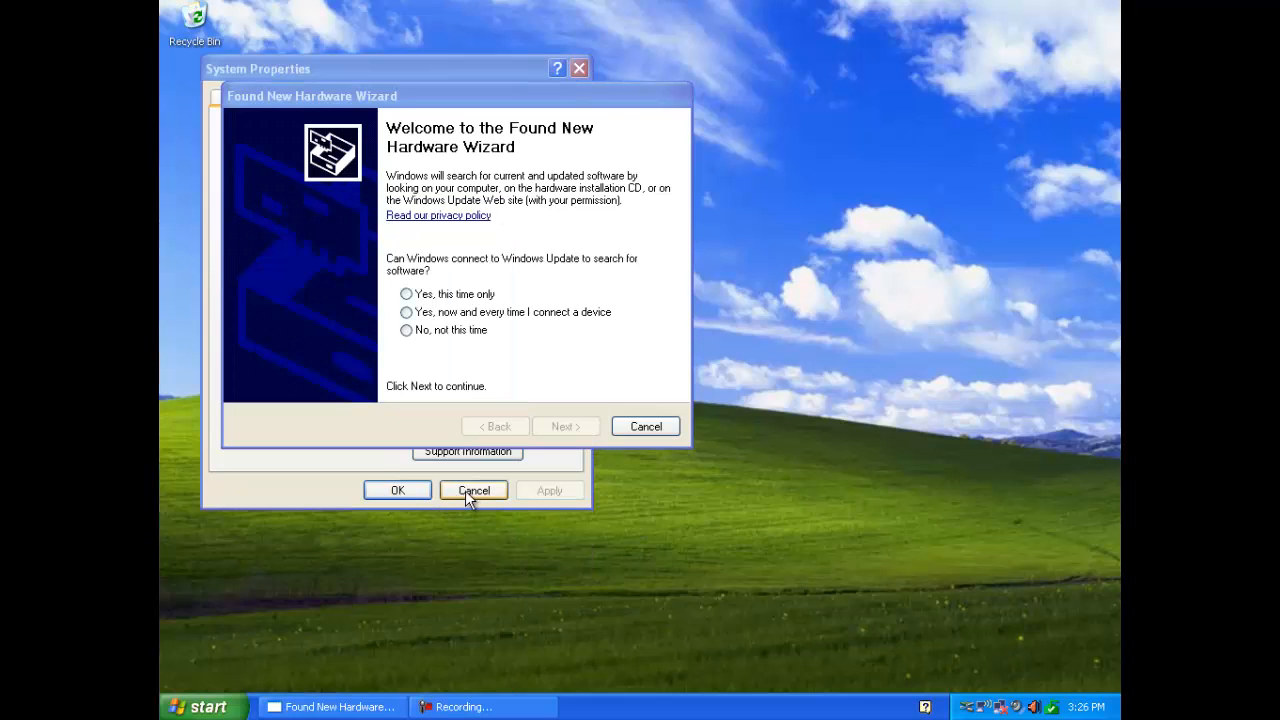
pyautogui.click(297, 478)
pyautogui.click(460, 120)
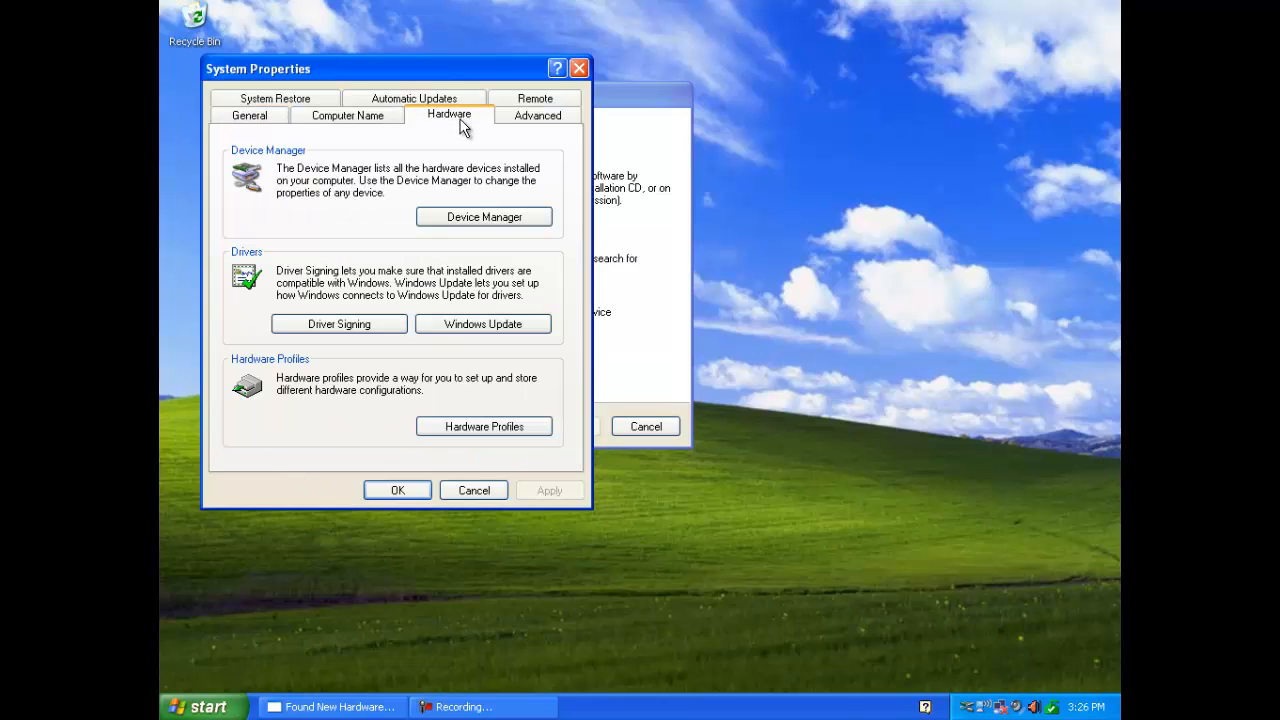
pyautogui.click(482, 220)
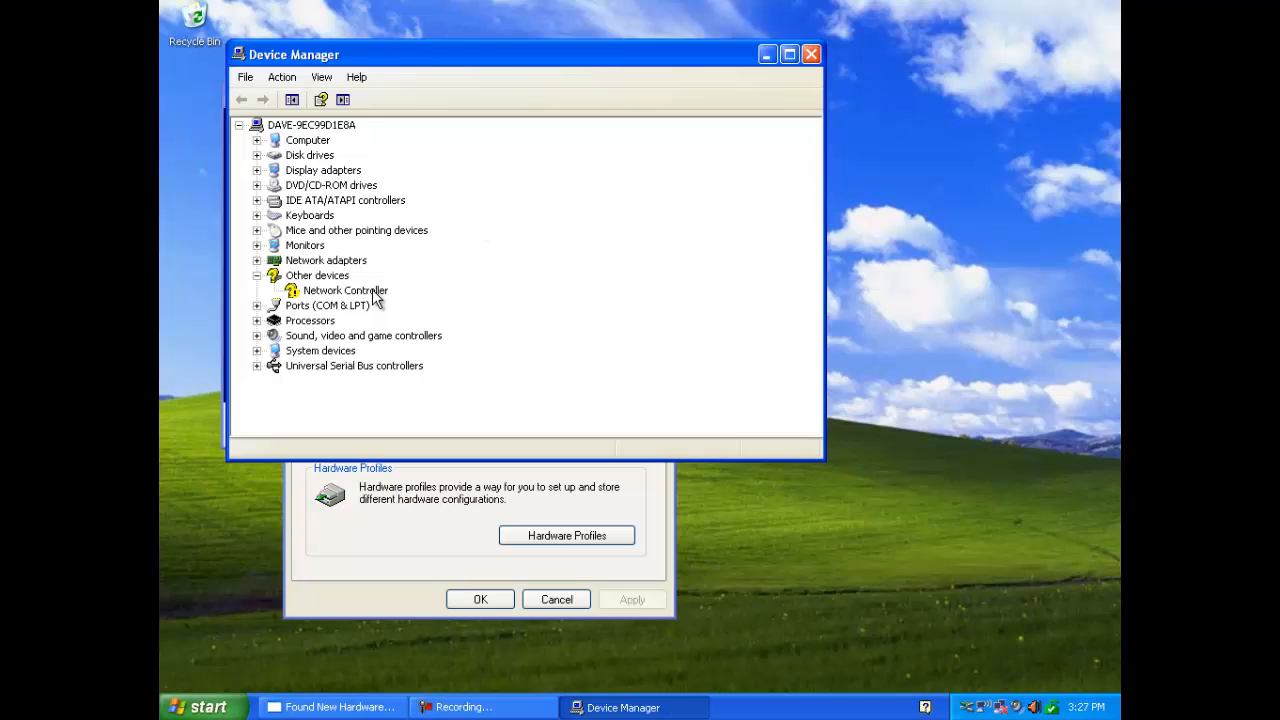
# Open the properties of the Network Controller under Other devices, and quit the TP-LINK Setup Wizard
pyautogui.rightClick(374, 291)
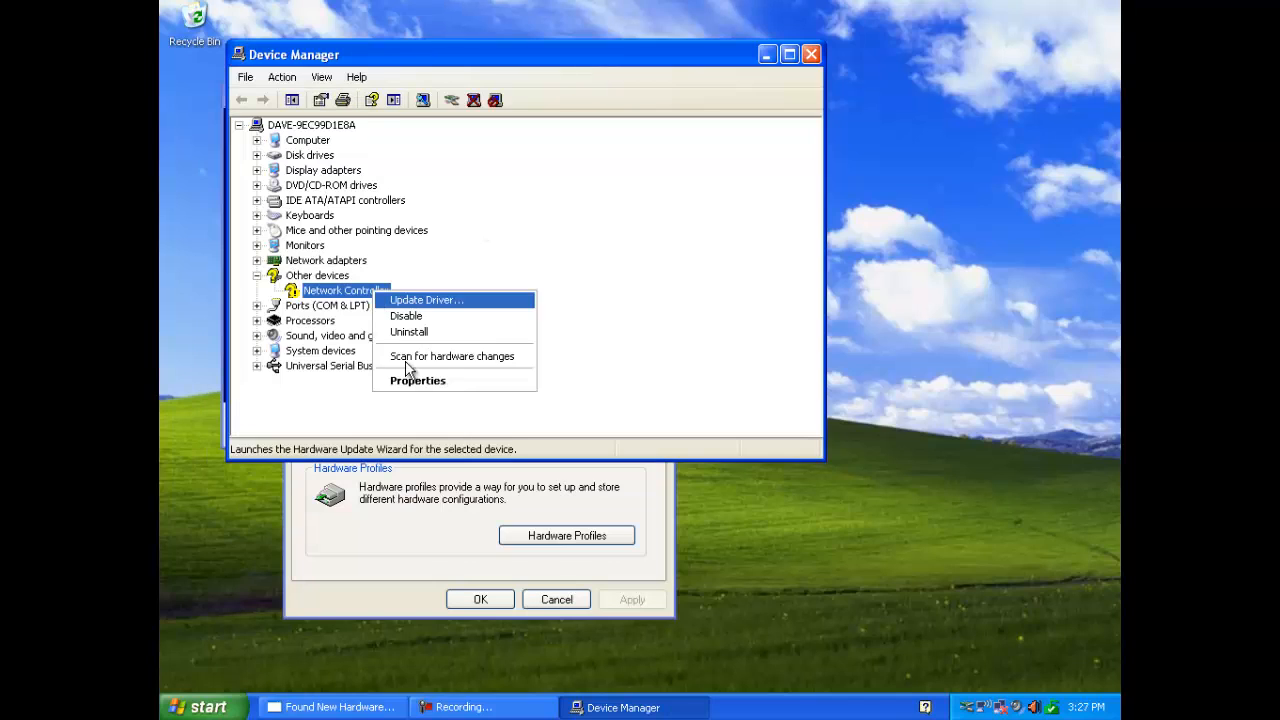
pyautogui.click(417, 383)
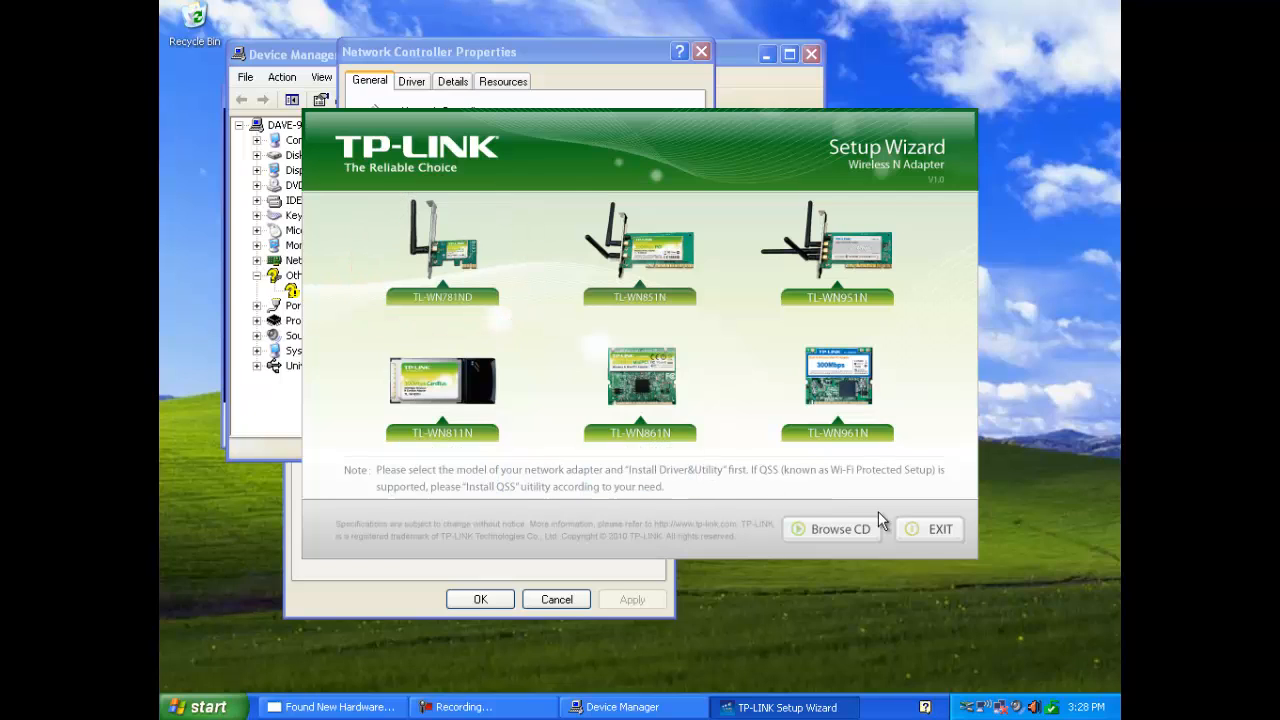
pyautogui.click(918, 533)
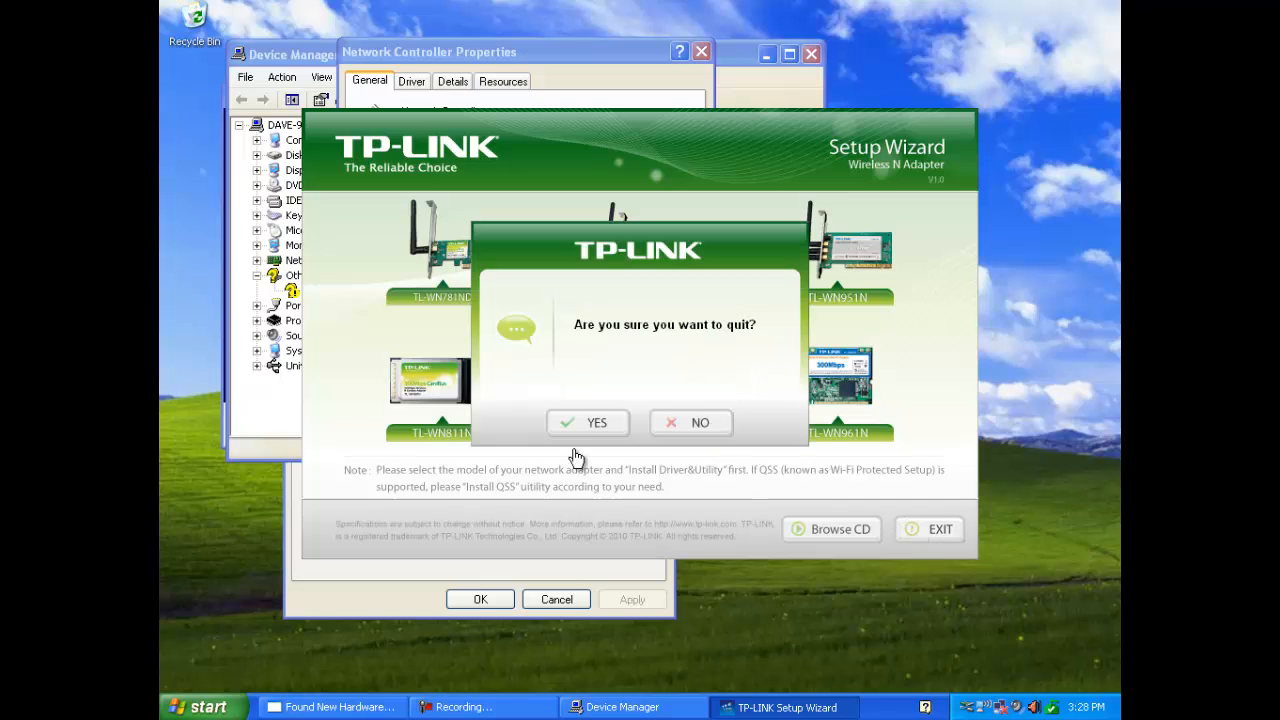
pyautogui.click(591, 423)
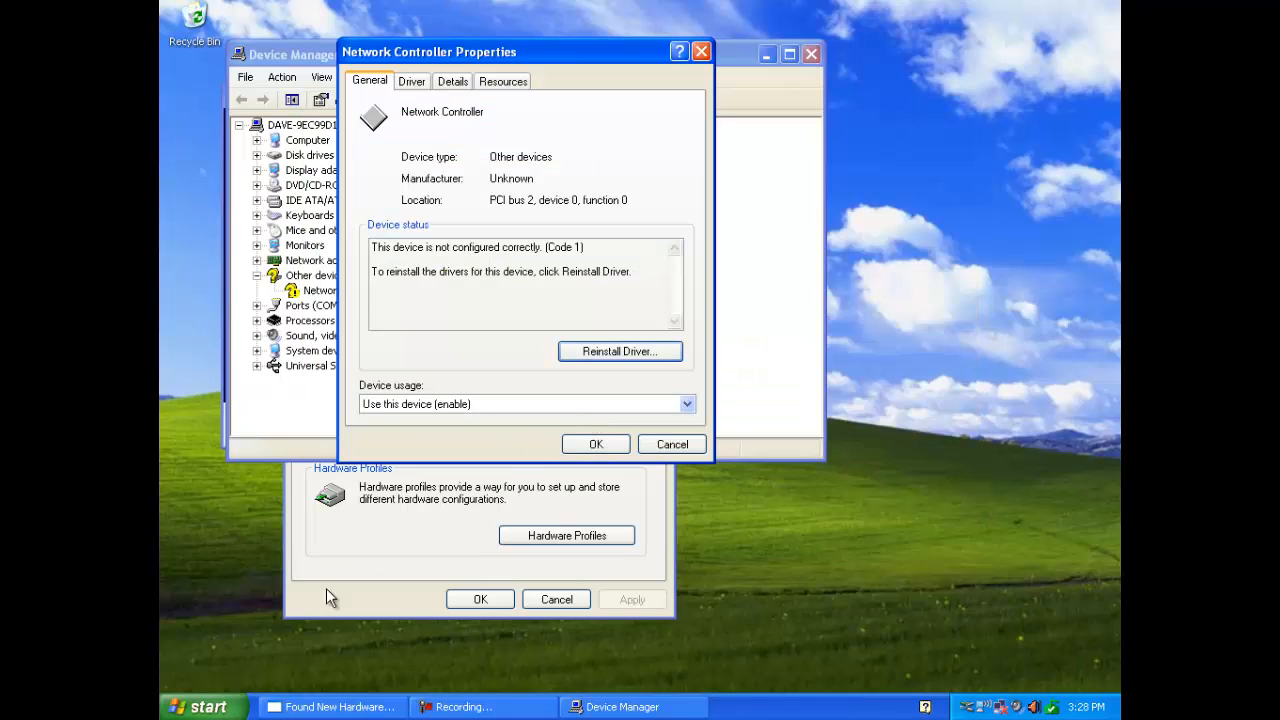
# Explore CD062A8 (D:) to examine the driver files in TL-WN781ND\Driver Files\Windows 2000_XP, and close the Explorer and My Computer windows
pyautogui.click(205, 707)
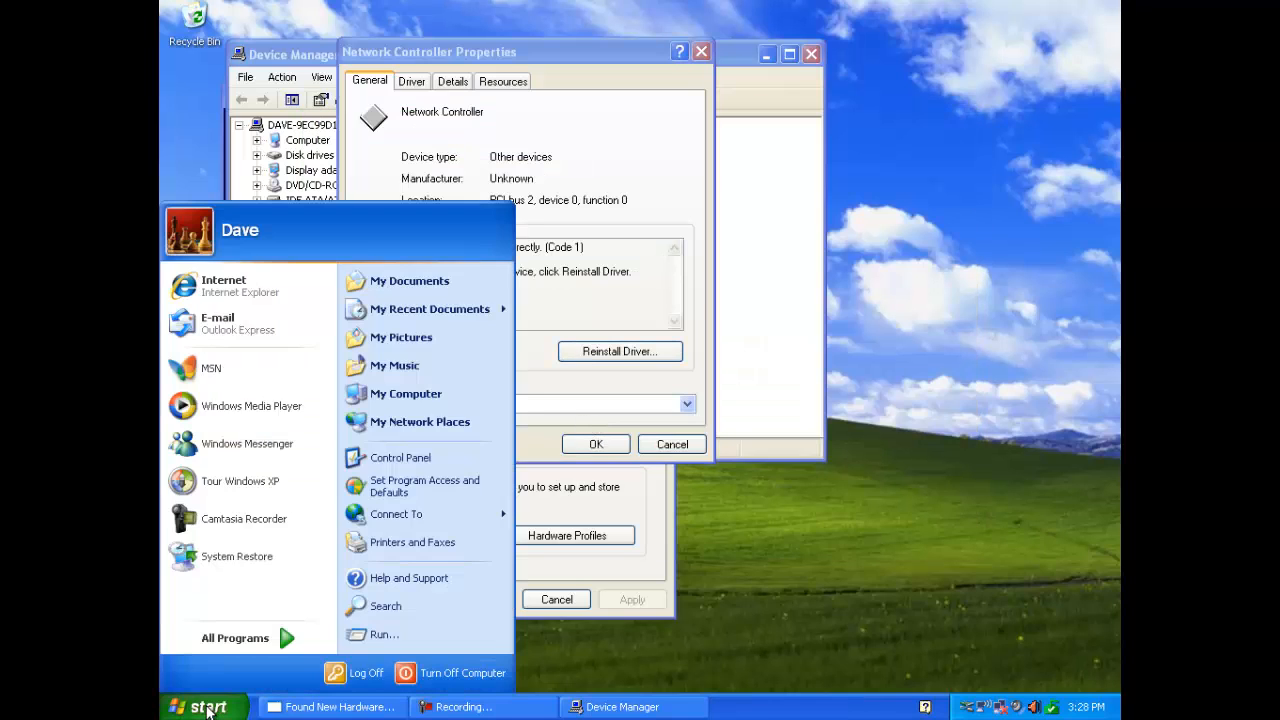
pyautogui.click(434, 396)
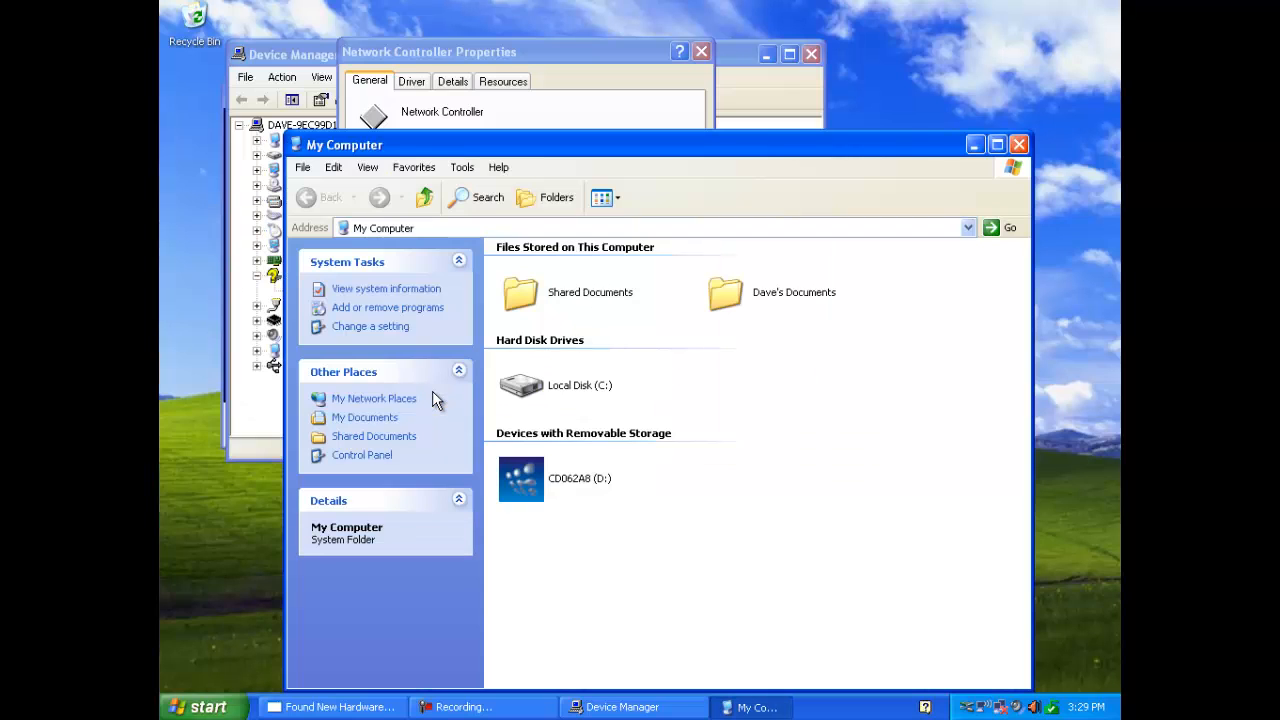
pyautogui.rightClick(556, 487)
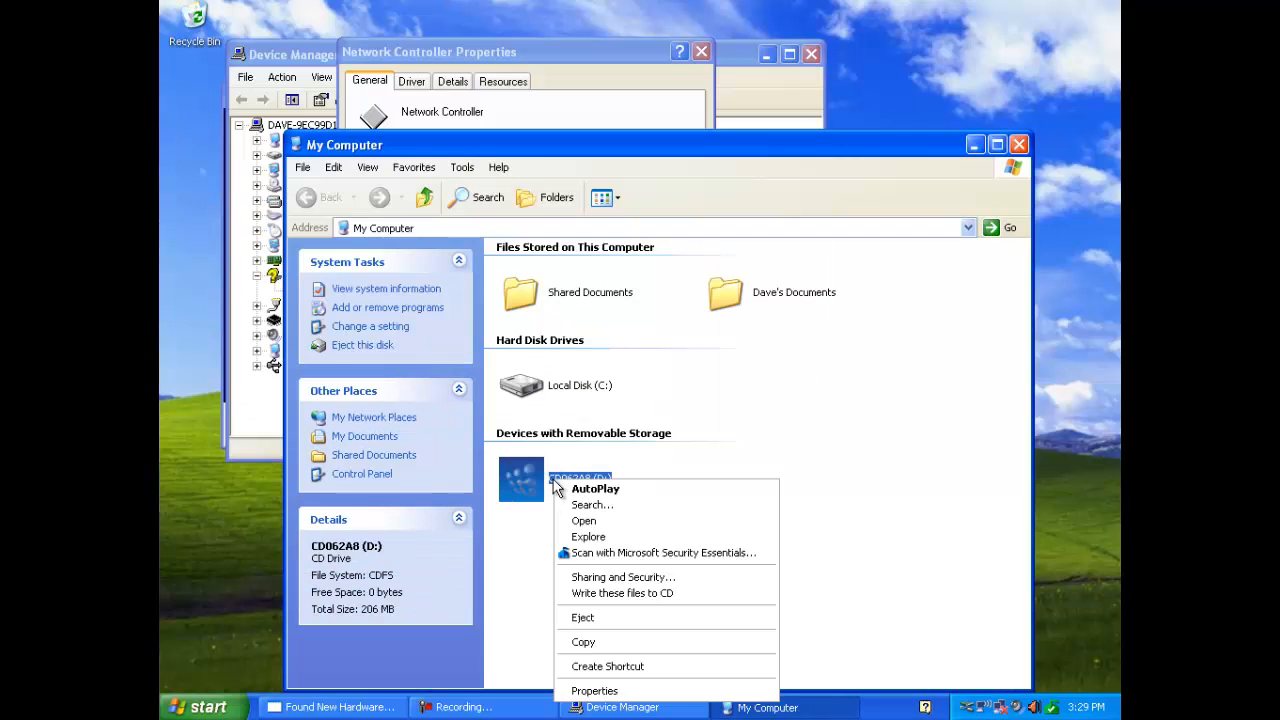
pyautogui.click(588, 537)
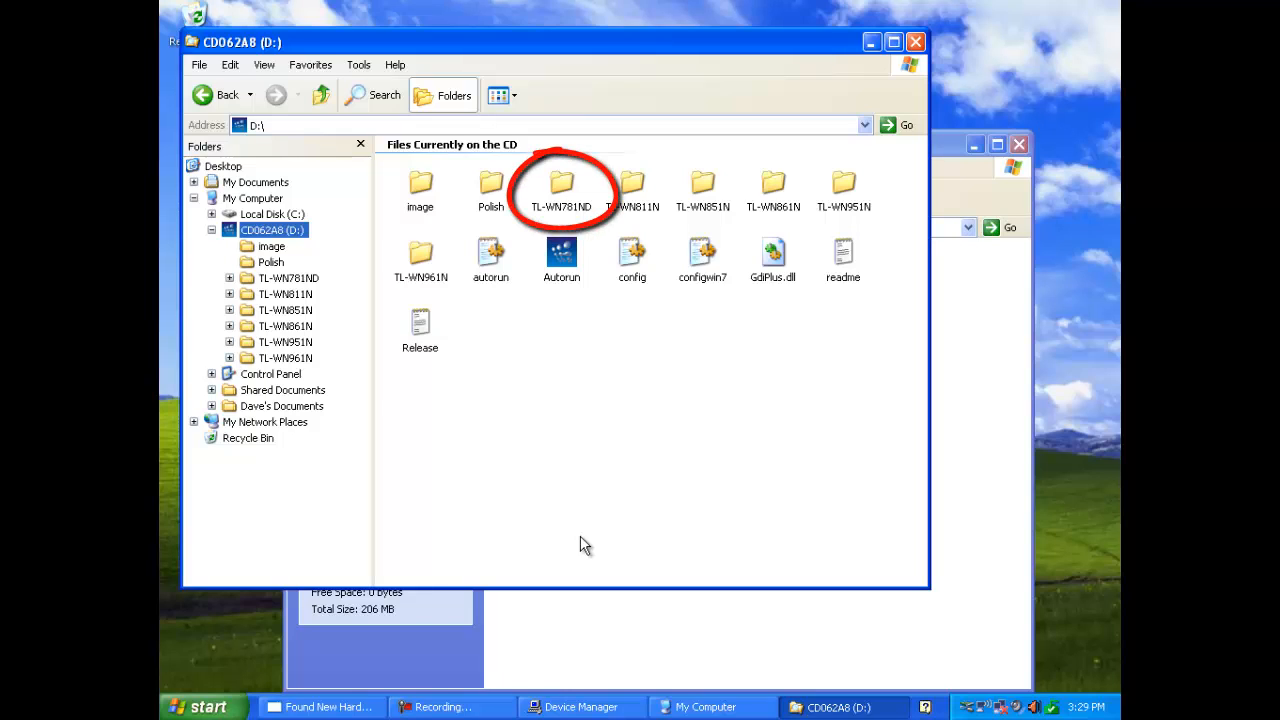
pyautogui.click(560, 185)
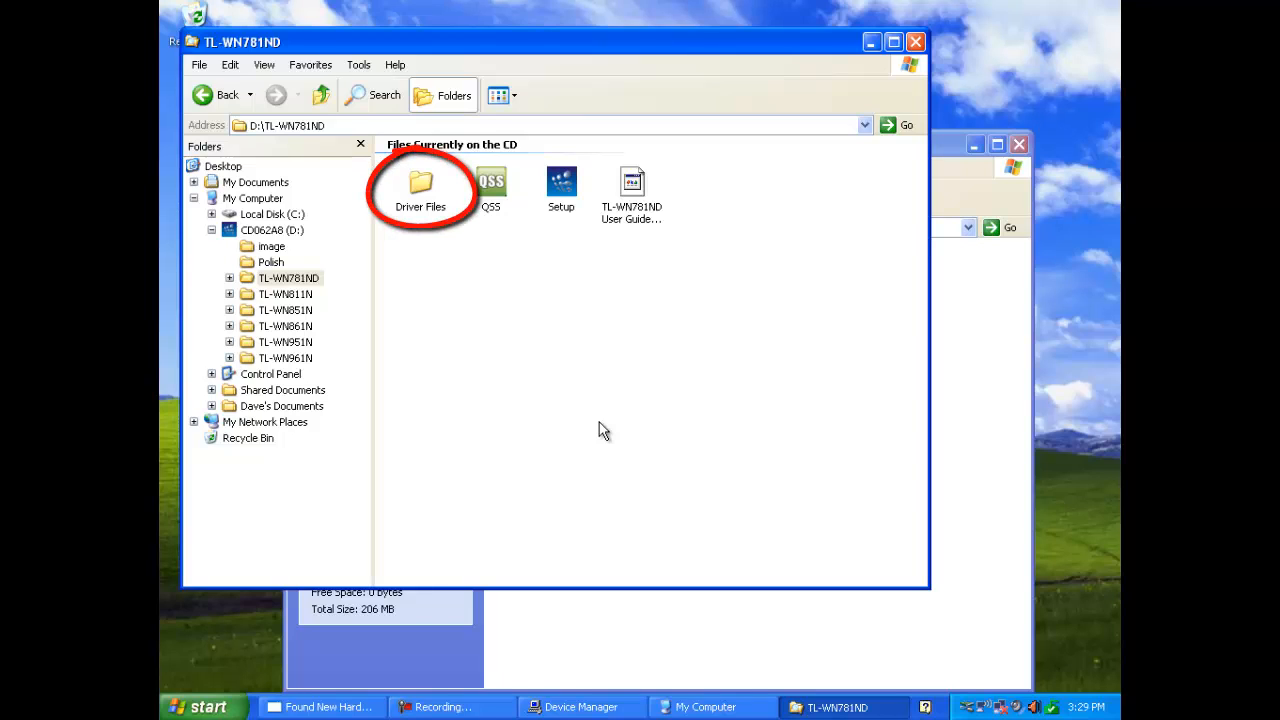
pyautogui.doubleClick(418, 193)
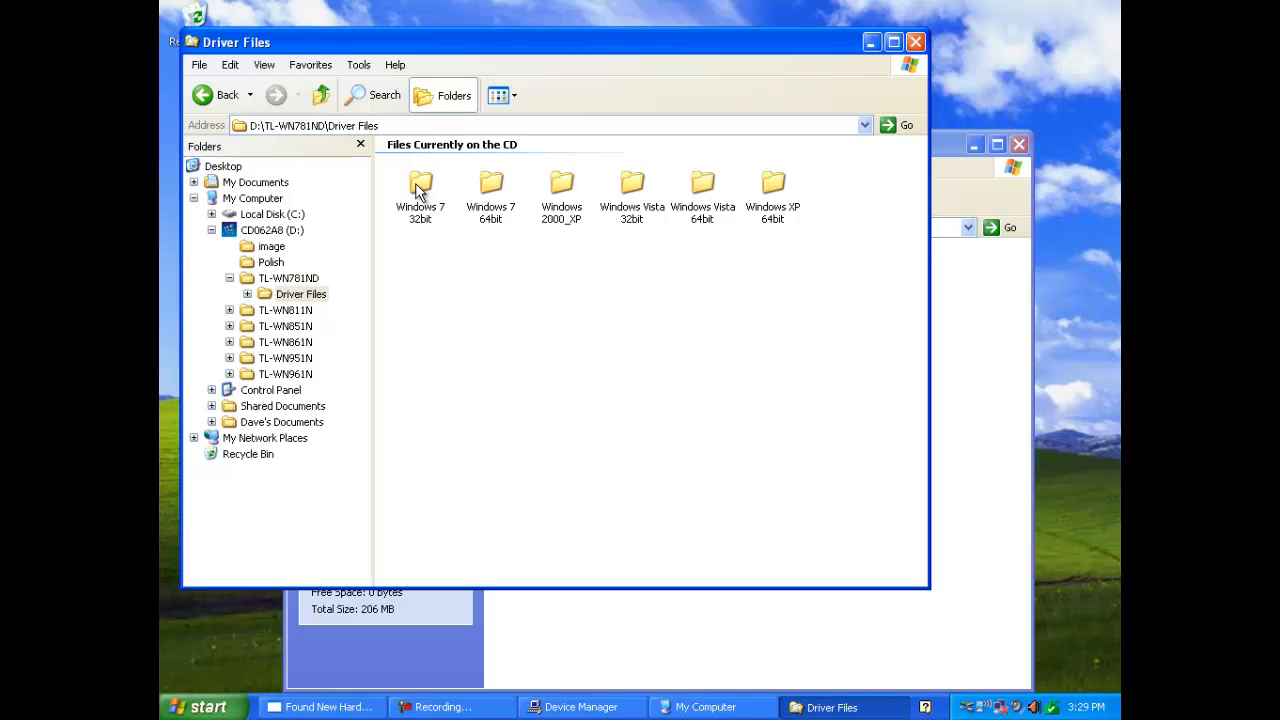
pyautogui.doubleClick(560, 188)
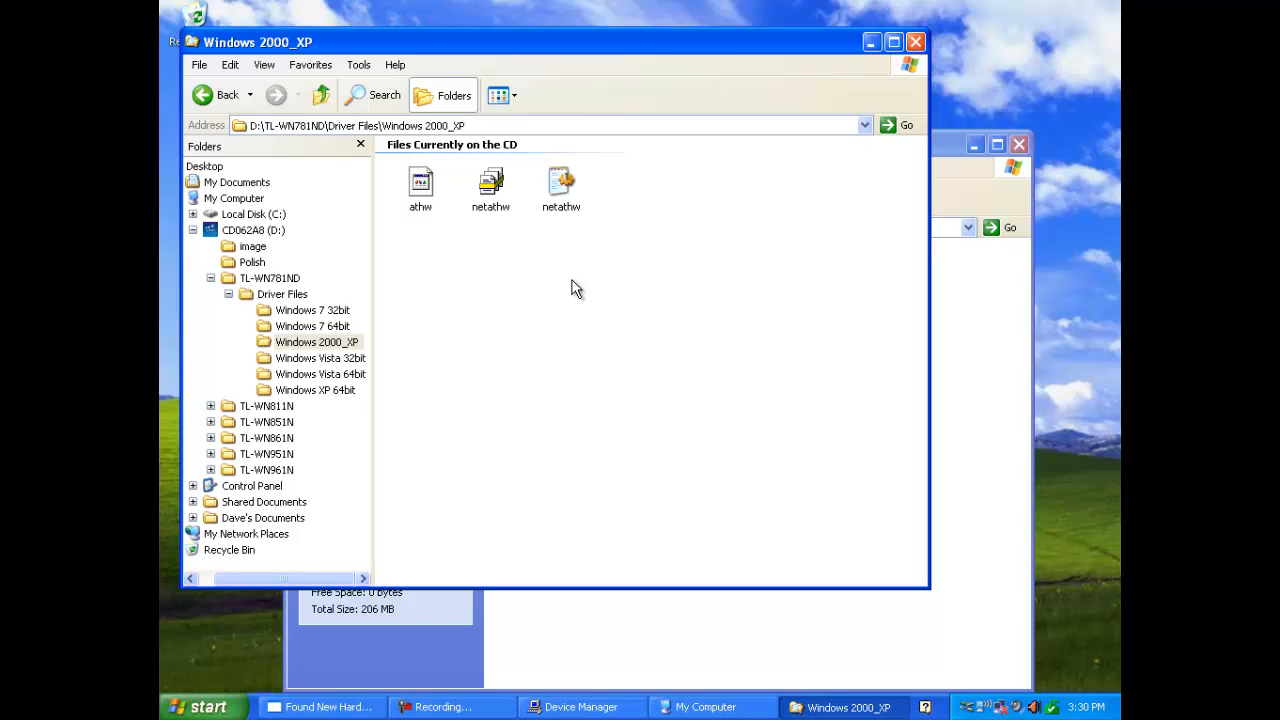
pyautogui.click(915, 42)
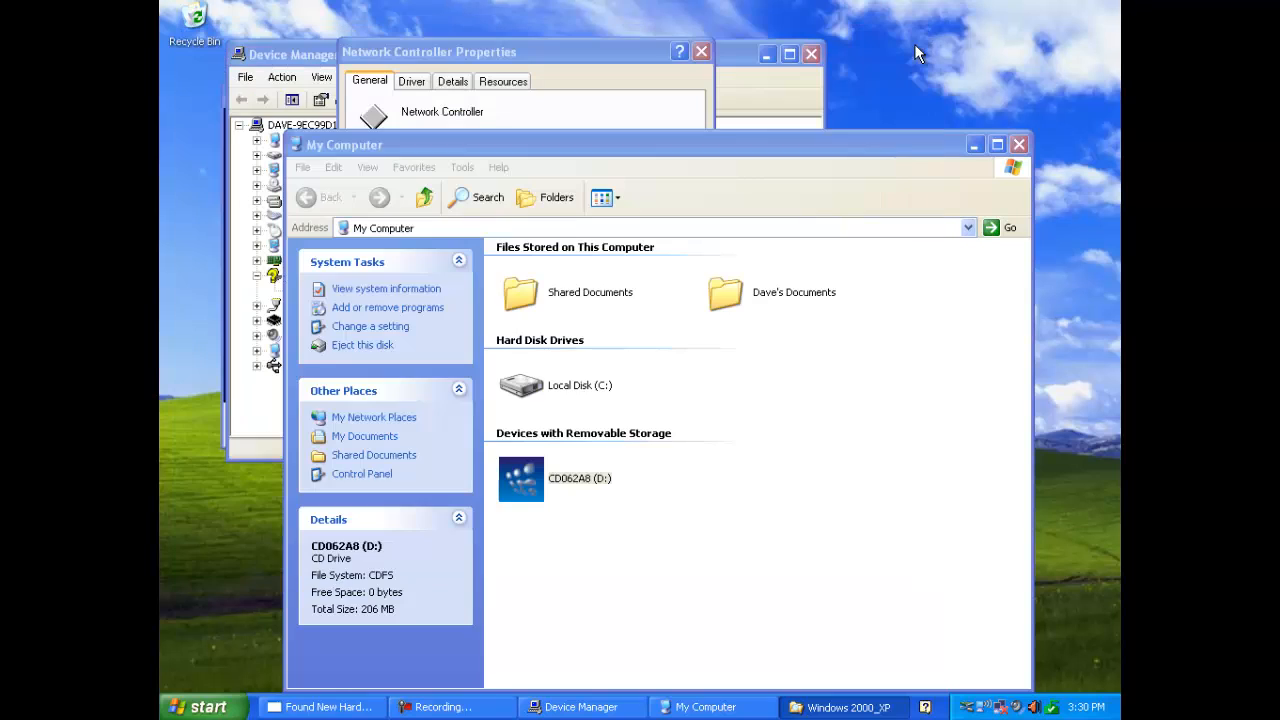
pyautogui.click(1019, 140)
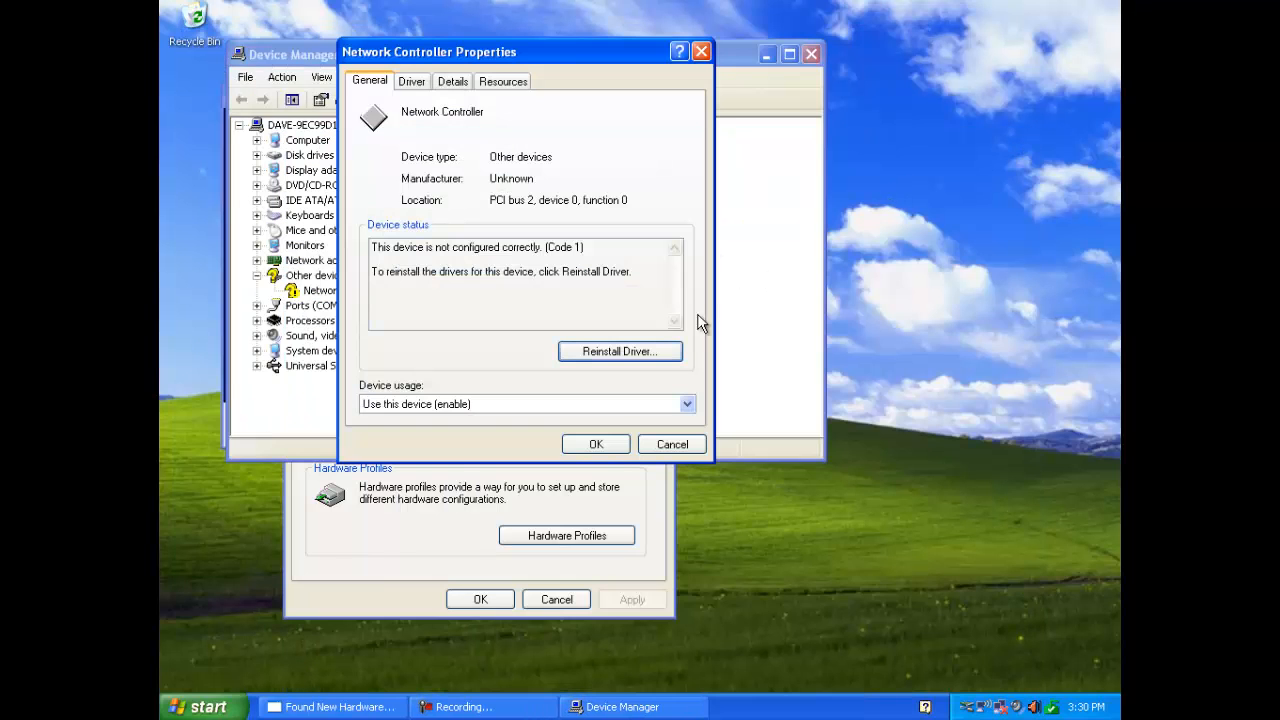
# Start reinstalling the Network Controller driver without connecting to Windows Update, choosing to install from a list or specific location
pyautogui.click(641, 351)
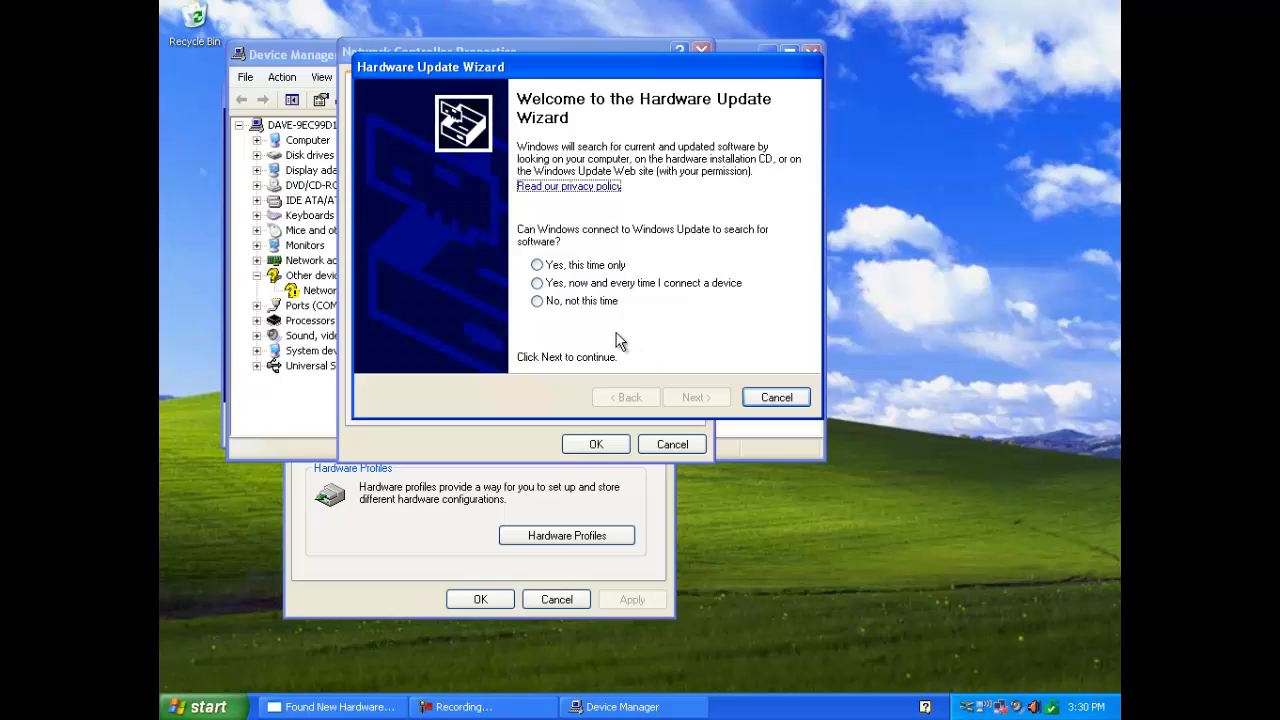
pyautogui.click(536, 301)
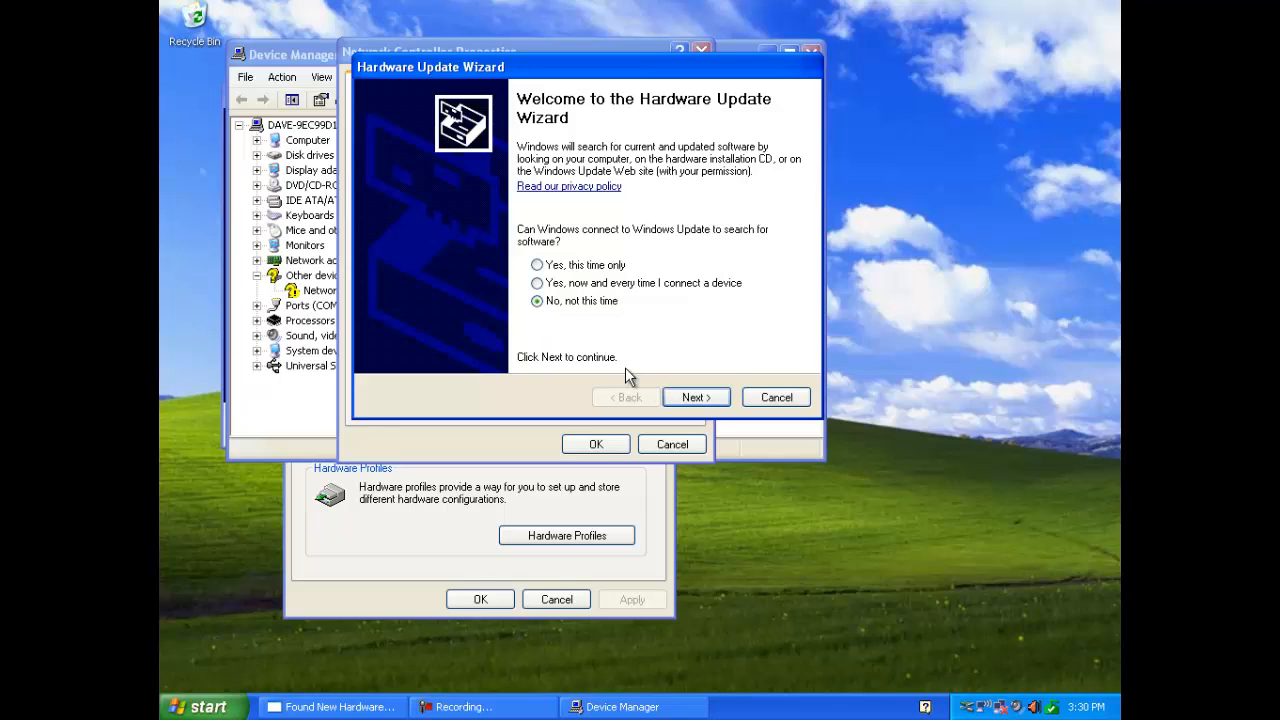
pyautogui.click(694, 398)
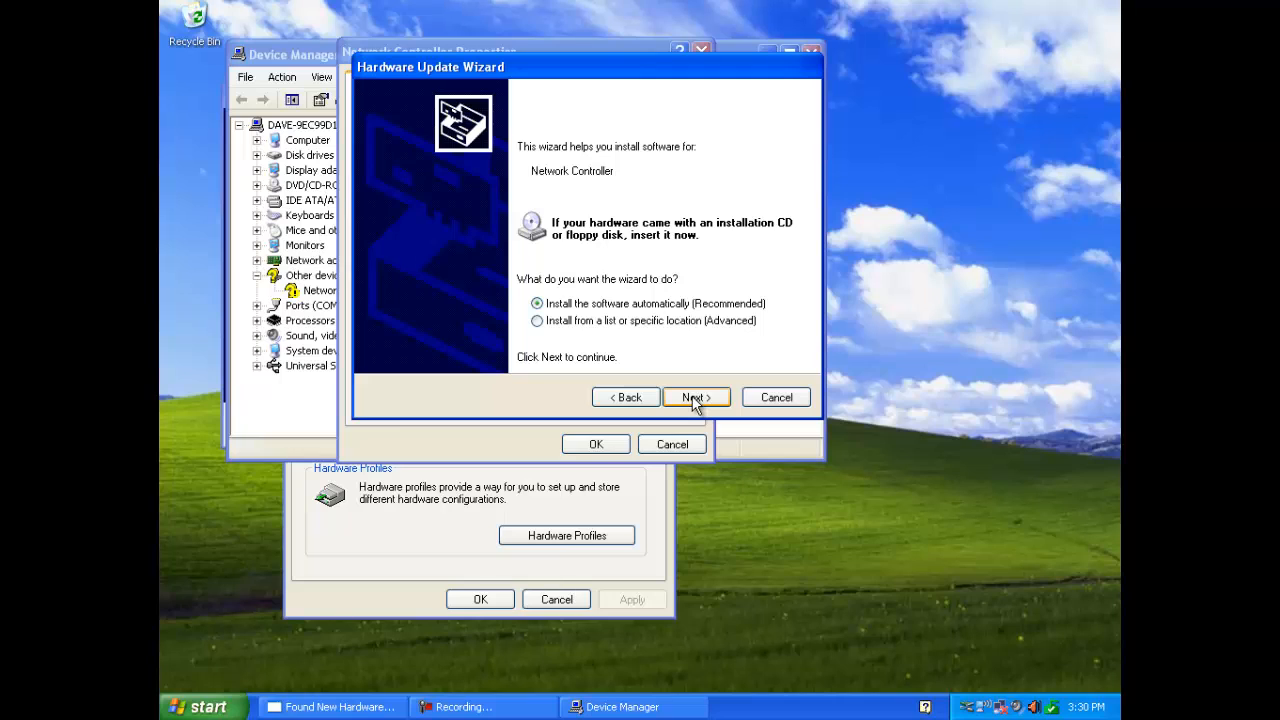
pyautogui.click(535, 322)
pyautogui.click(695, 398)
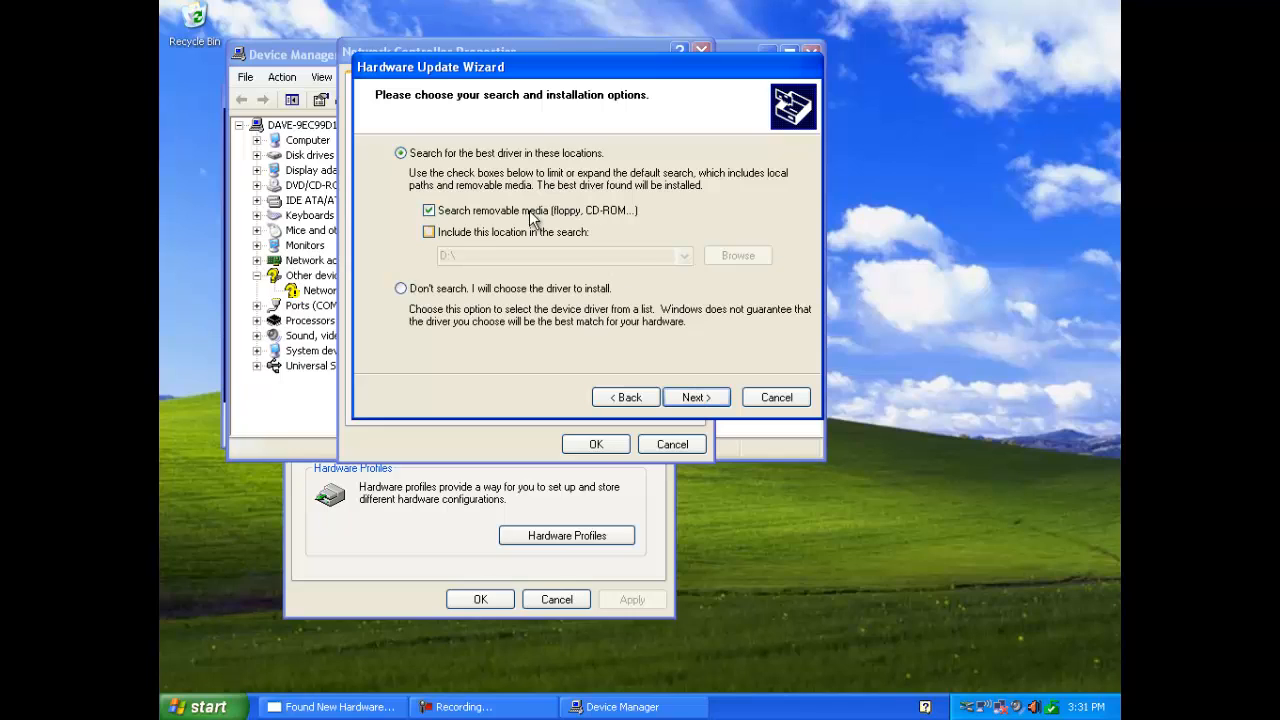
# Include the folder D:\TL-WN781ND\Driver Files\Windows 2000_XP in the driver search locations
pyautogui.click(429, 233)
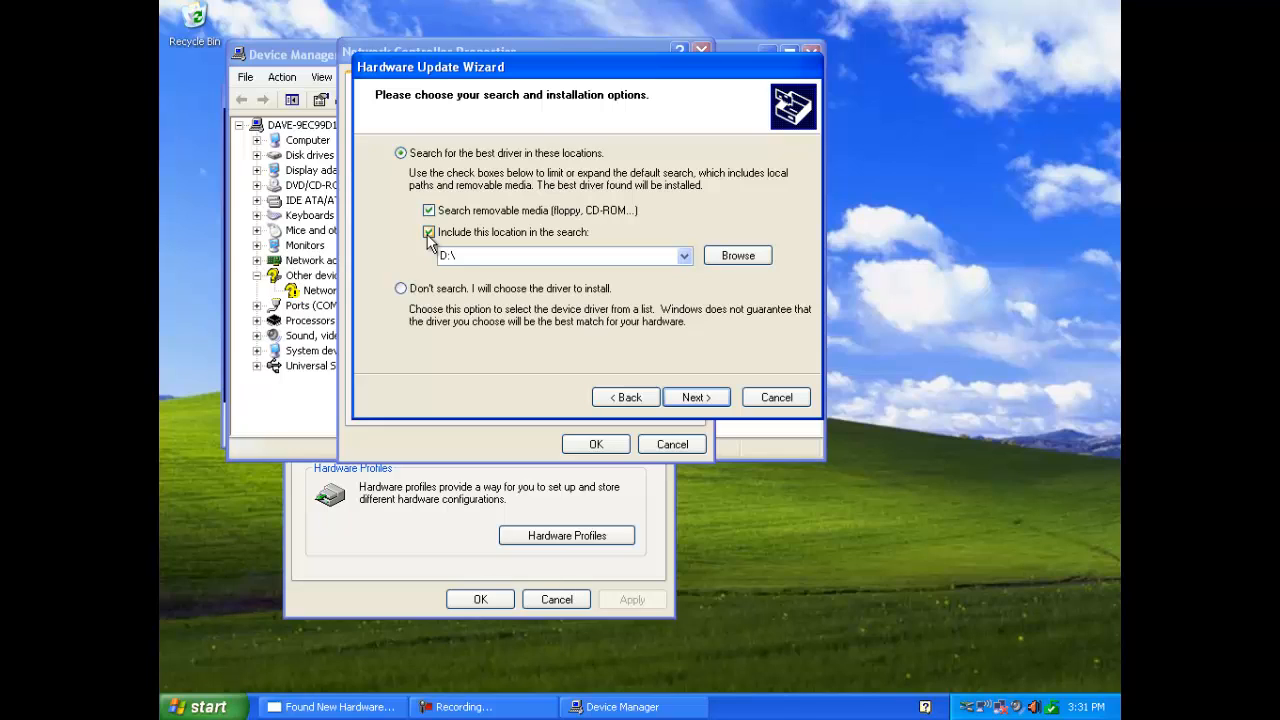
pyautogui.click(738, 256)
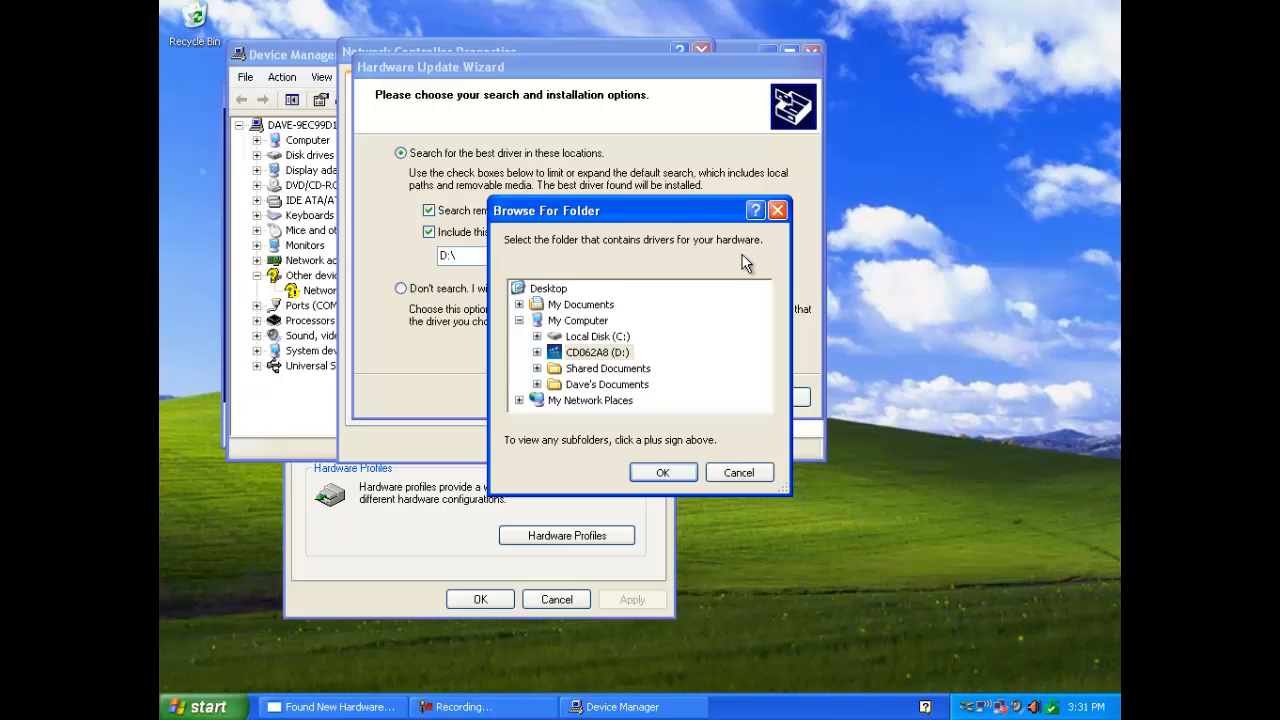
pyautogui.click(591, 353)
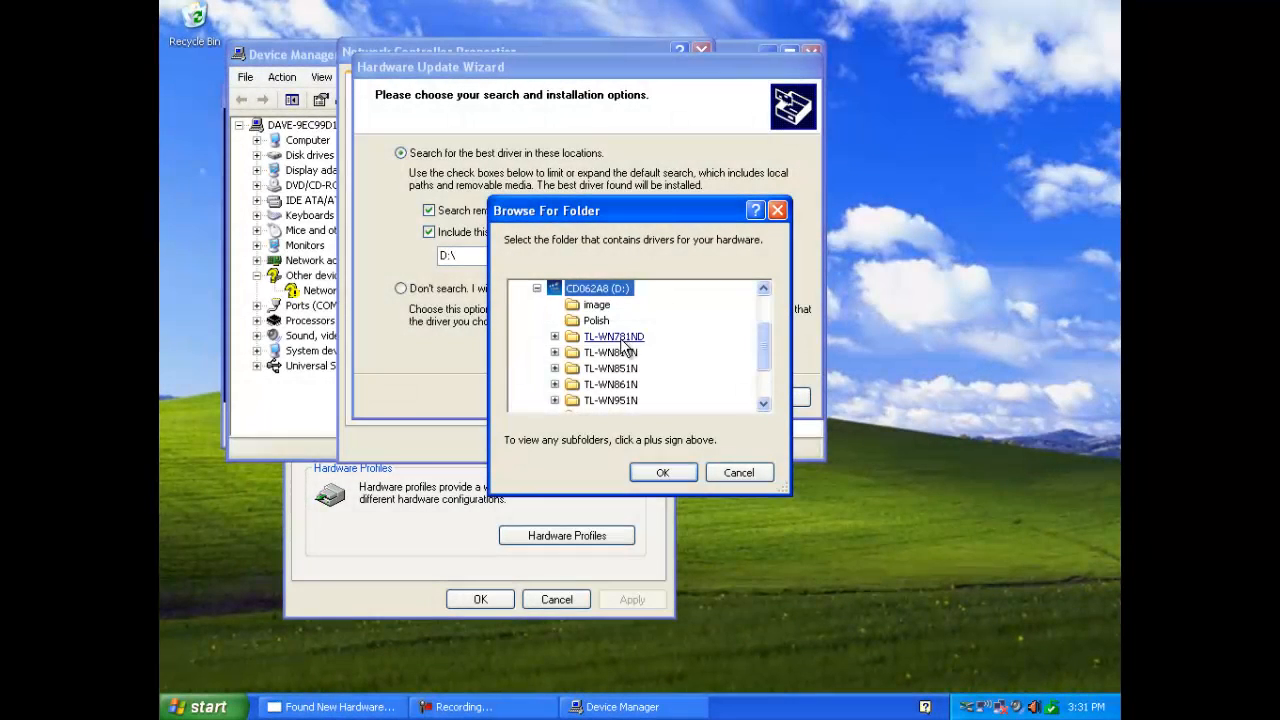
pyautogui.click(621, 341)
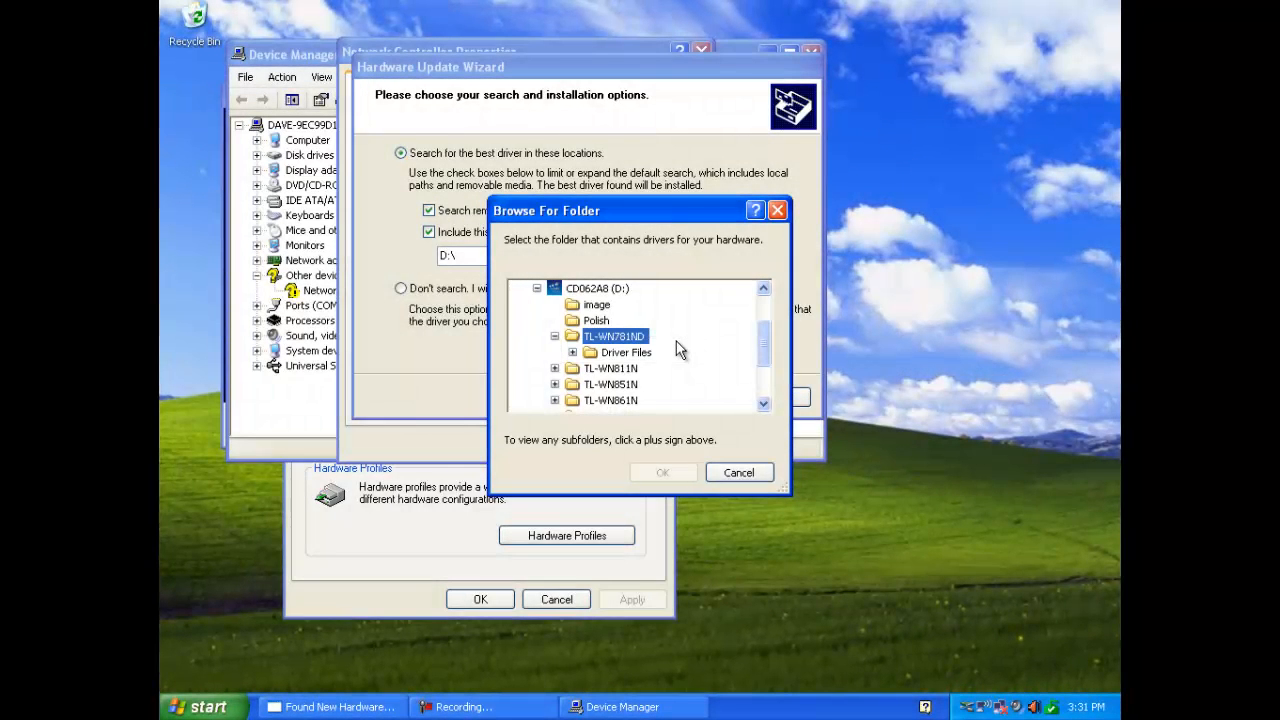
pyautogui.click(626, 352)
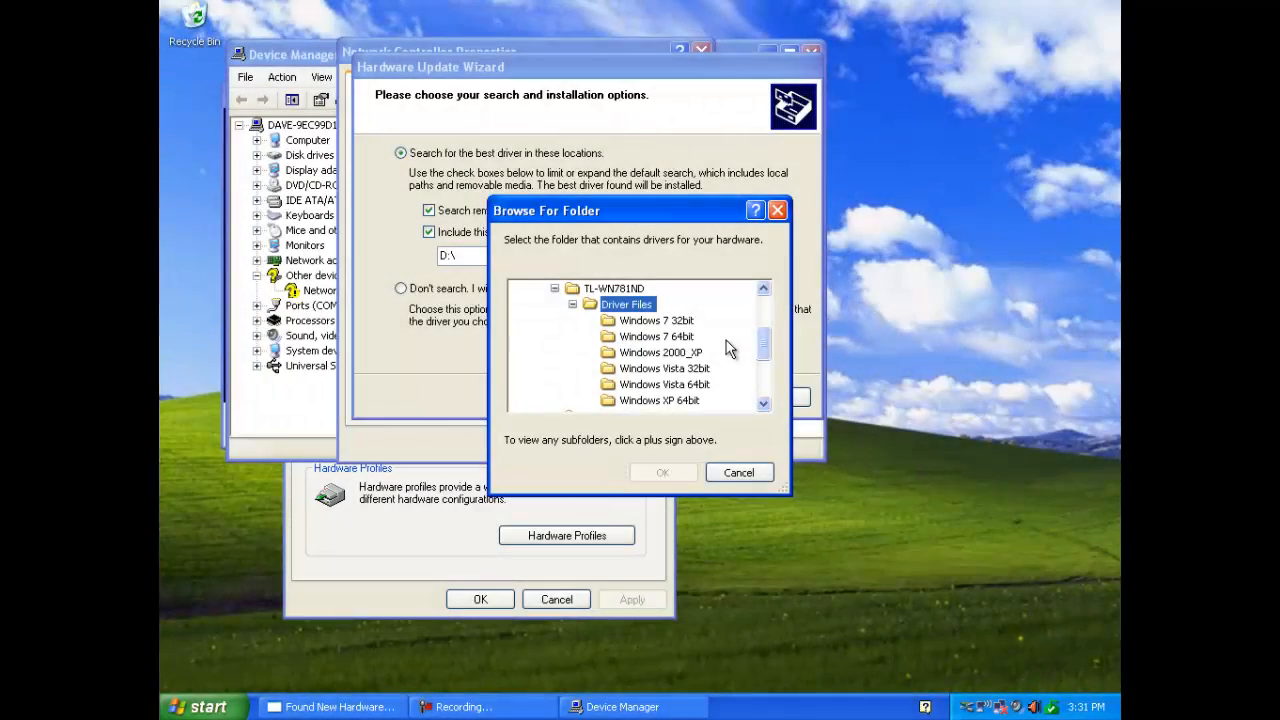
pyautogui.click(676, 352)
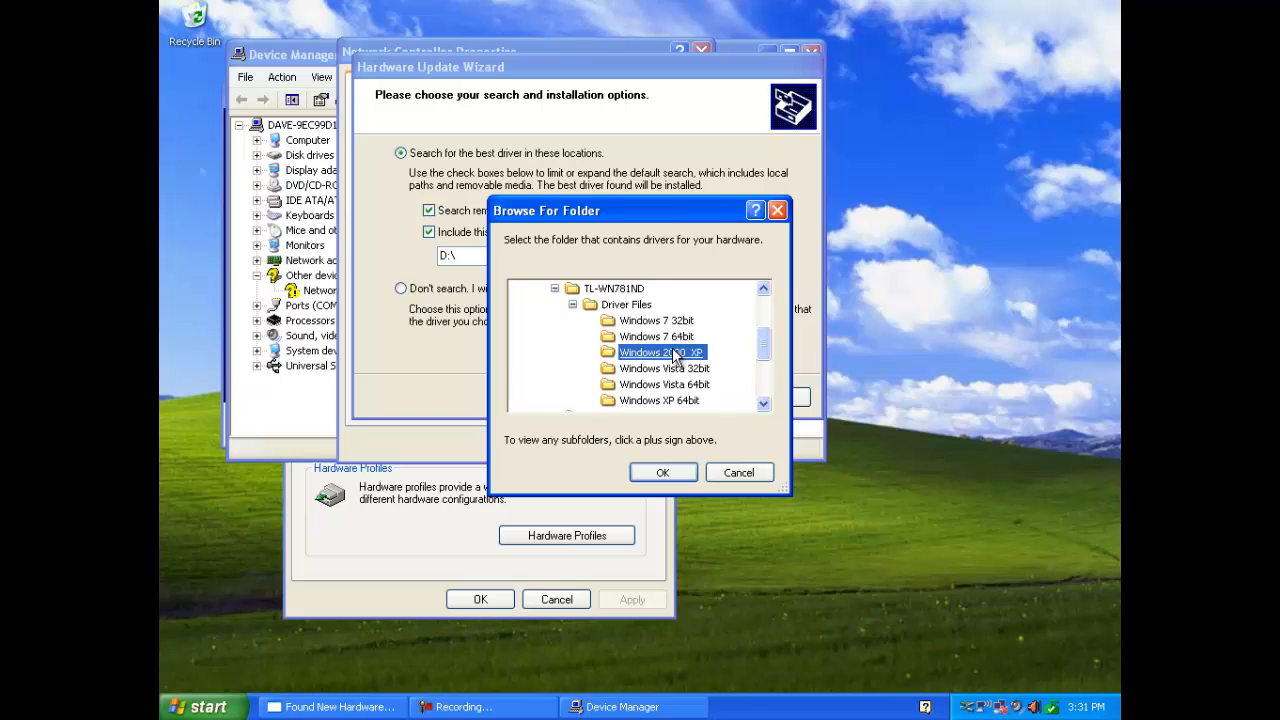
pyautogui.click(664, 473)
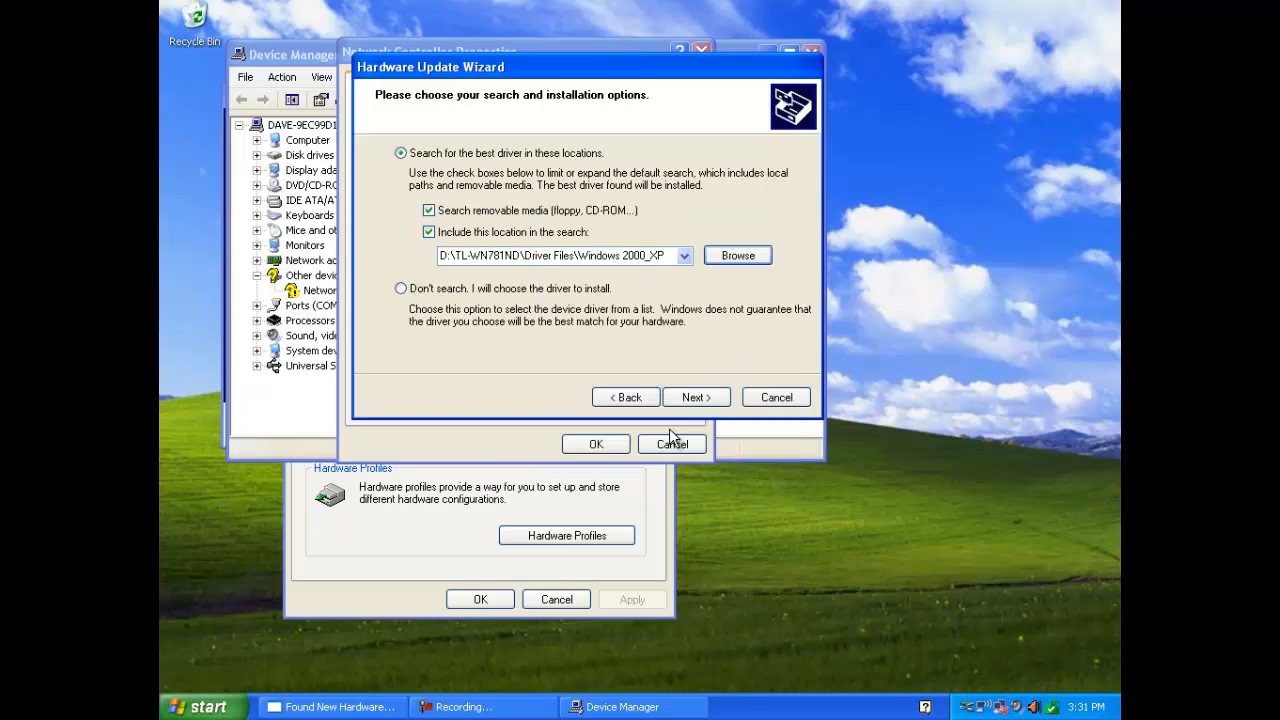
# Install the TP-LINK 150Mbps Wireless N Adapter driver, continuing despite the Windows Logo testing warnings, and finish the wizard
pyautogui.click(685, 398)
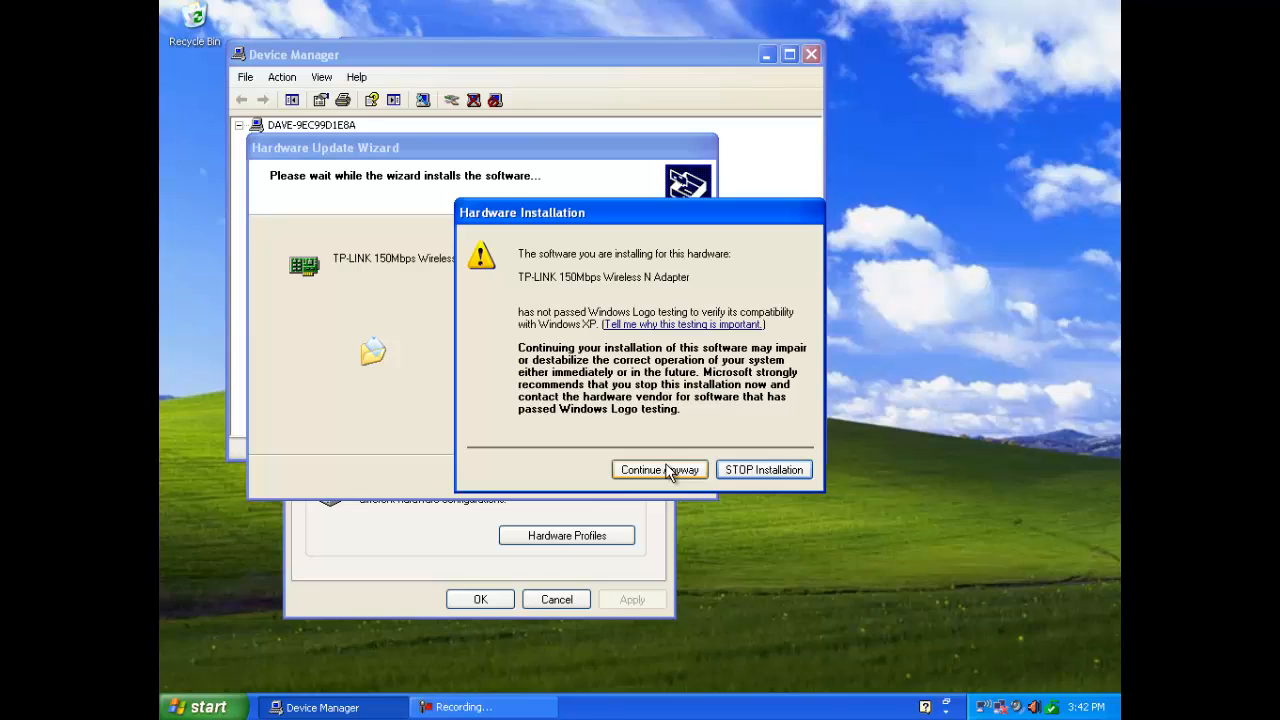
pyautogui.click(666, 466)
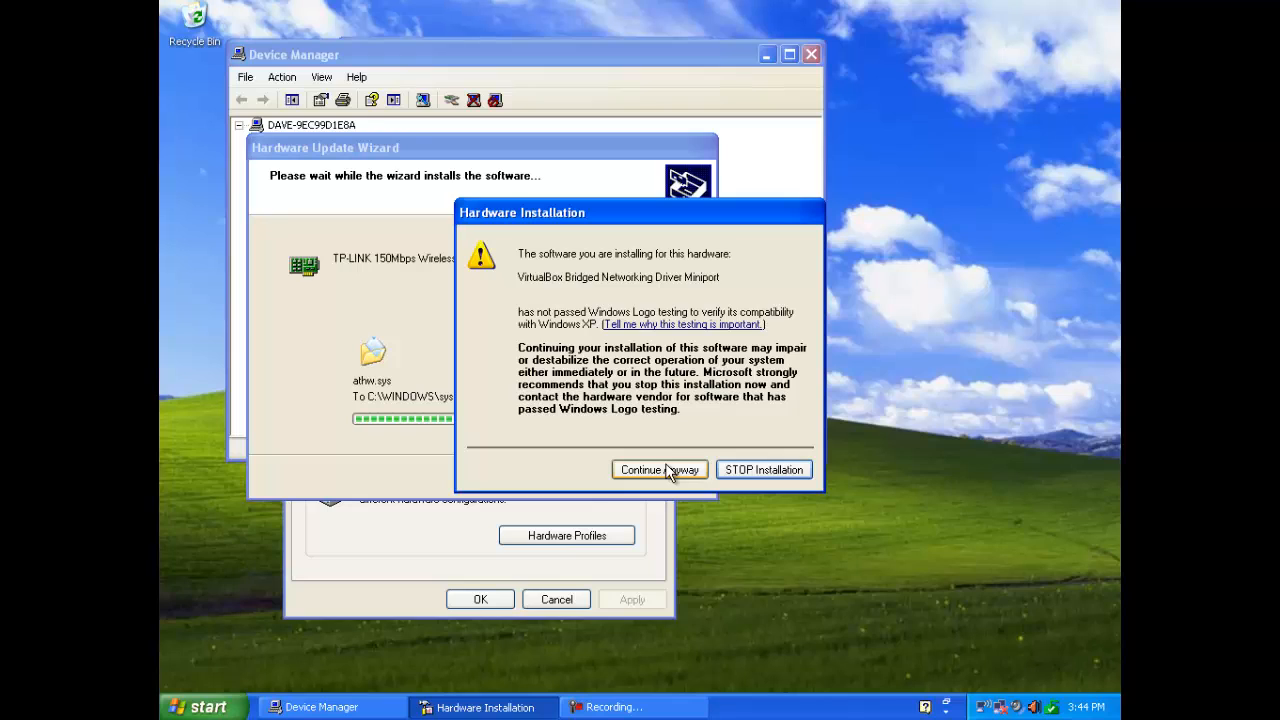
pyautogui.click(667, 473)
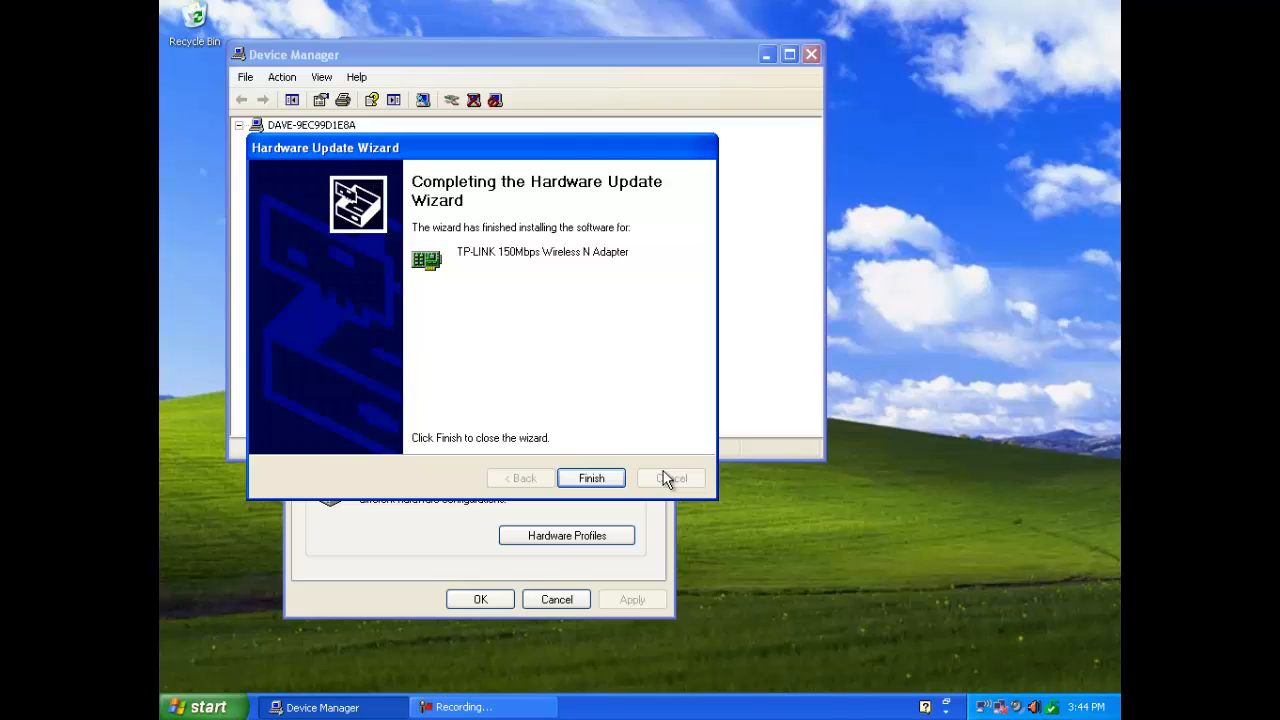
pyautogui.click(593, 479)
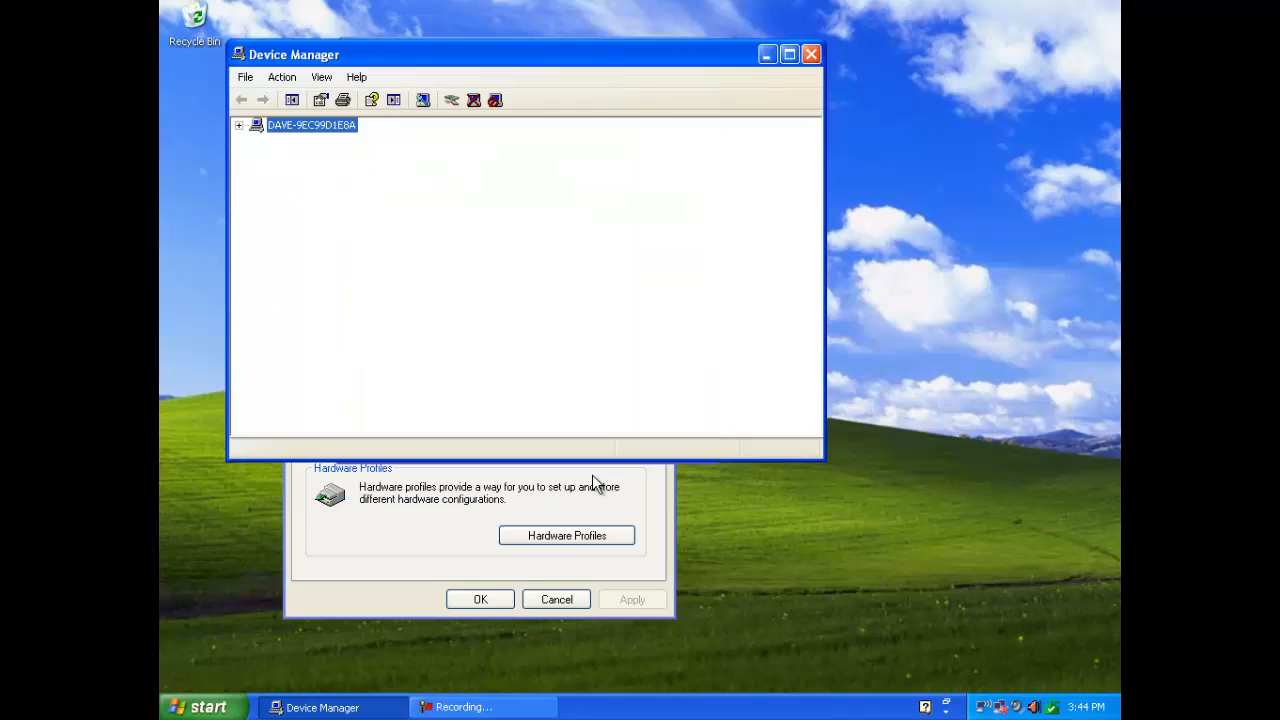